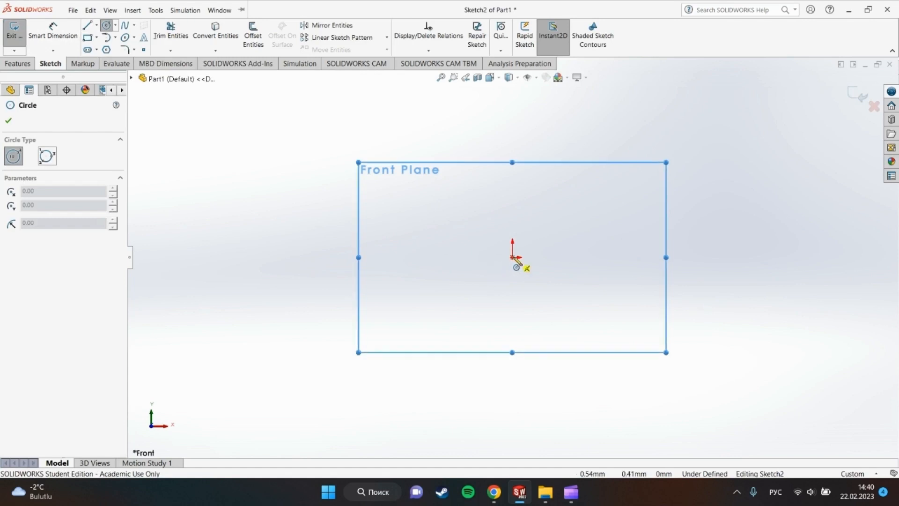
- Sketch a circle centred on the origin on the Front Plane and set its diameter to 50 mm
mouse_move(512, 257)
left_mouse_down()
mouse_move(595, 361)
mouse_move(616, 323)
left_mouse_up()
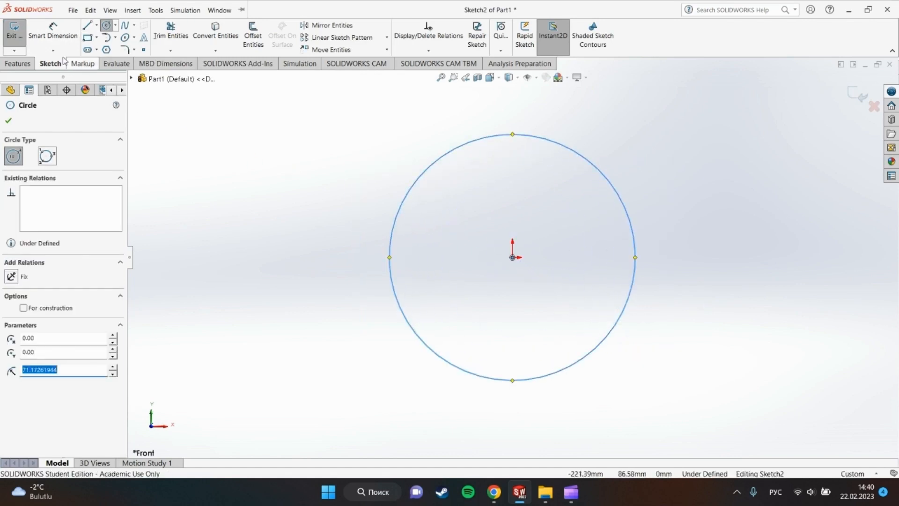
left_click(52, 31)
left_click(629, 217)
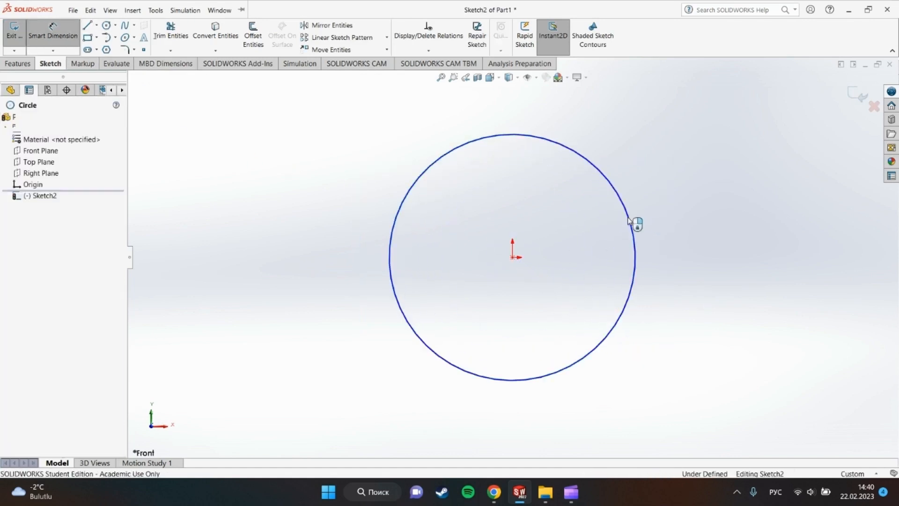
left_click(693, 216)
type("50")
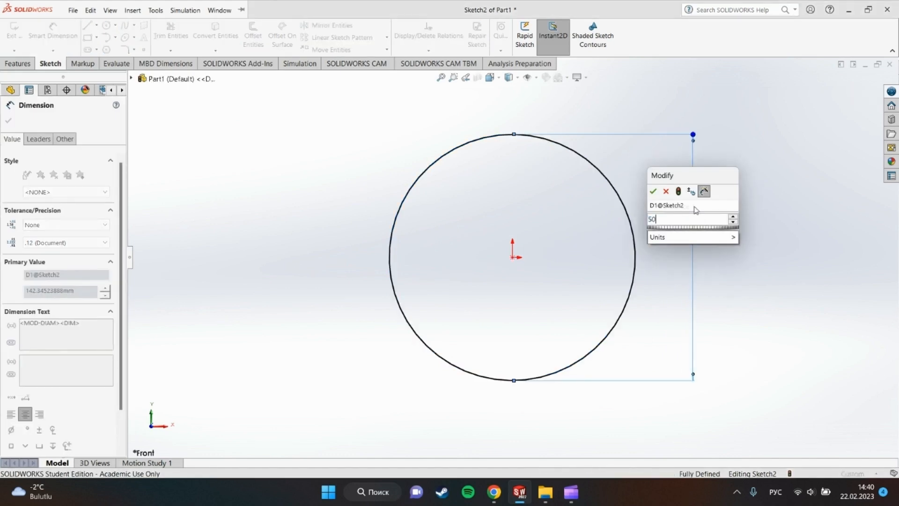
key("Return")
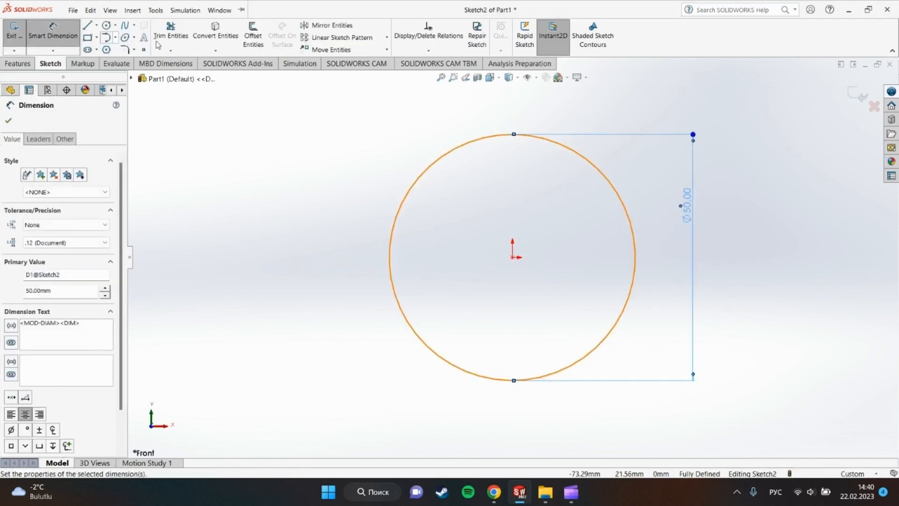
- Start an offset of the 50 mm circle with an offset distance of 1 mm
left_click(254, 35)
left_click(569, 151)
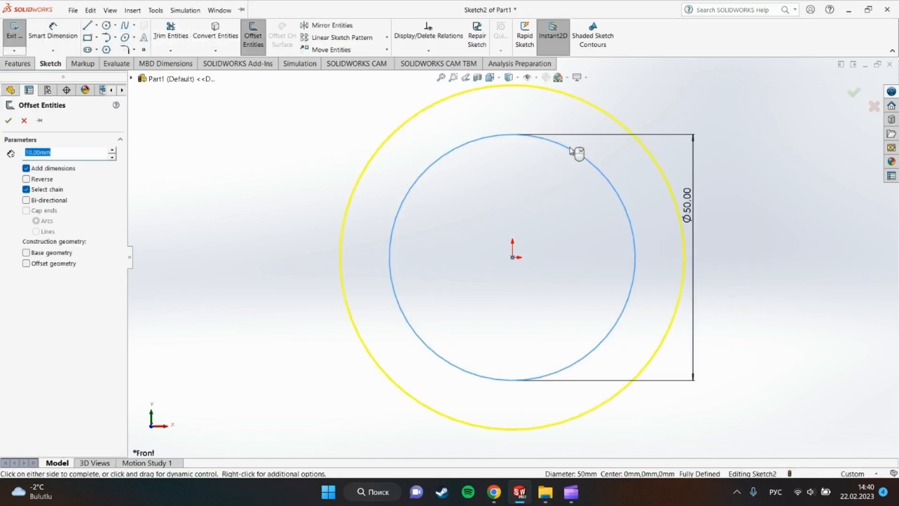
left_click(67, 154)
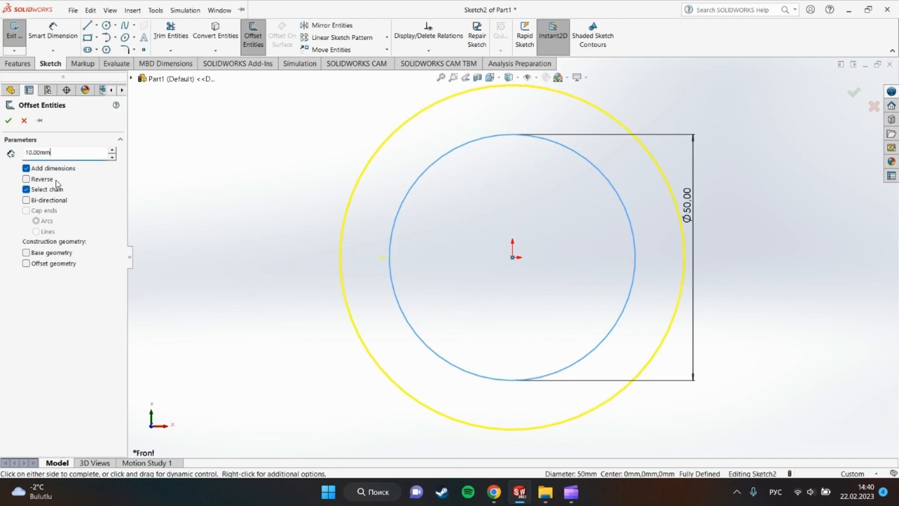
key("Left")
key("Left")
key("Left")
key("BackSpace")
key("Return")
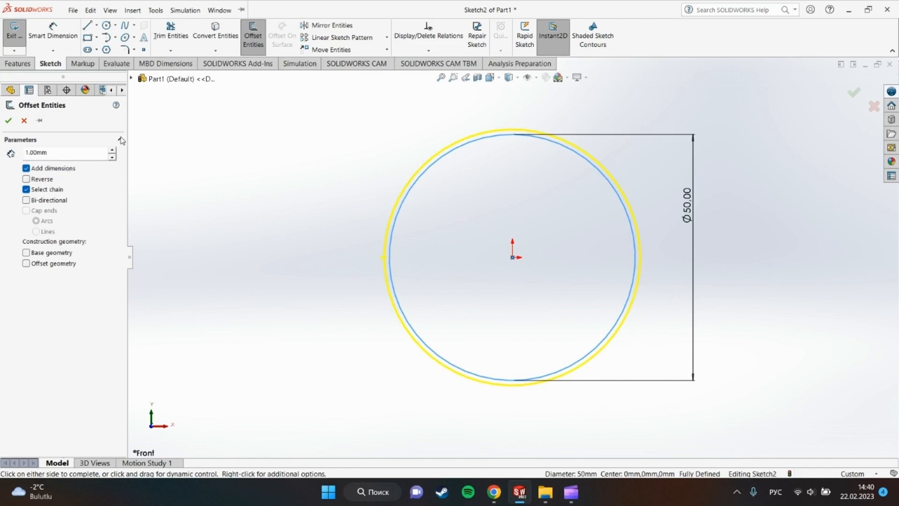
- Turn off chain selection, keep the offset one-directional, and place the new circle inside the original one
left_click(26, 200)
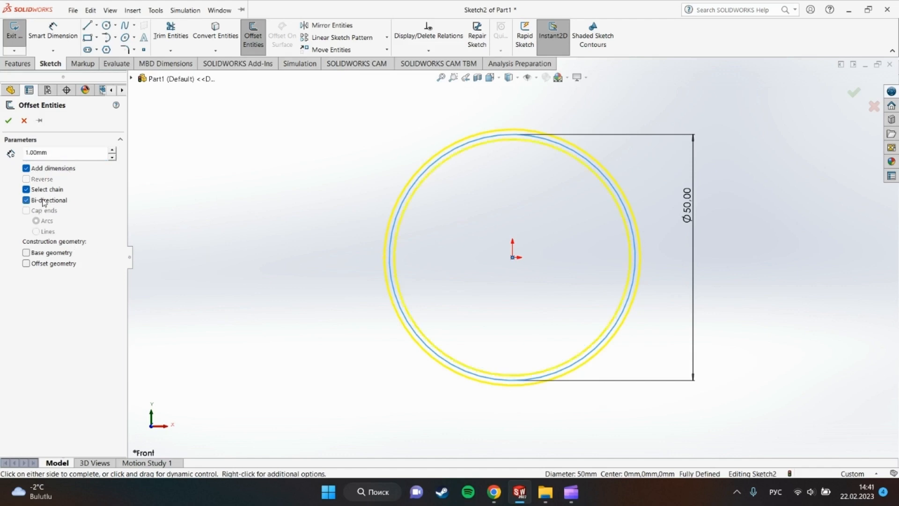
left_click(37, 190)
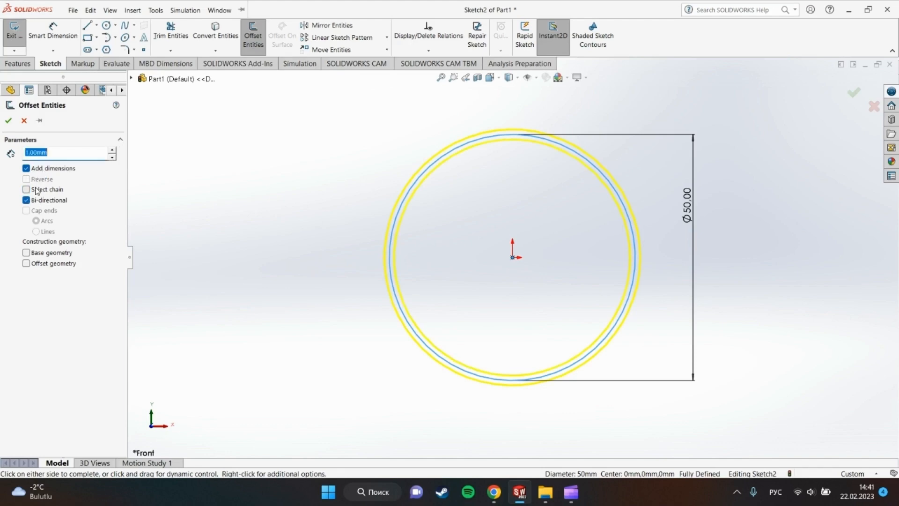
left_click(26, 168)
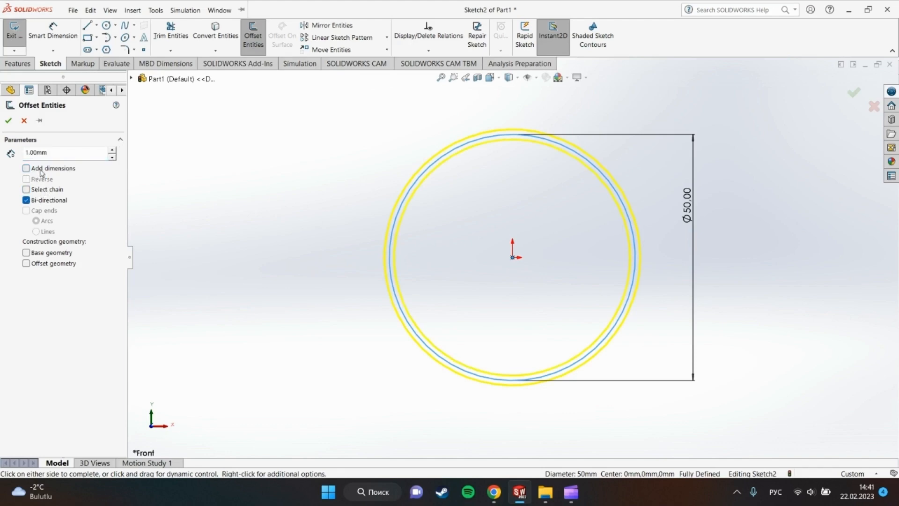
left_click(27, 200)
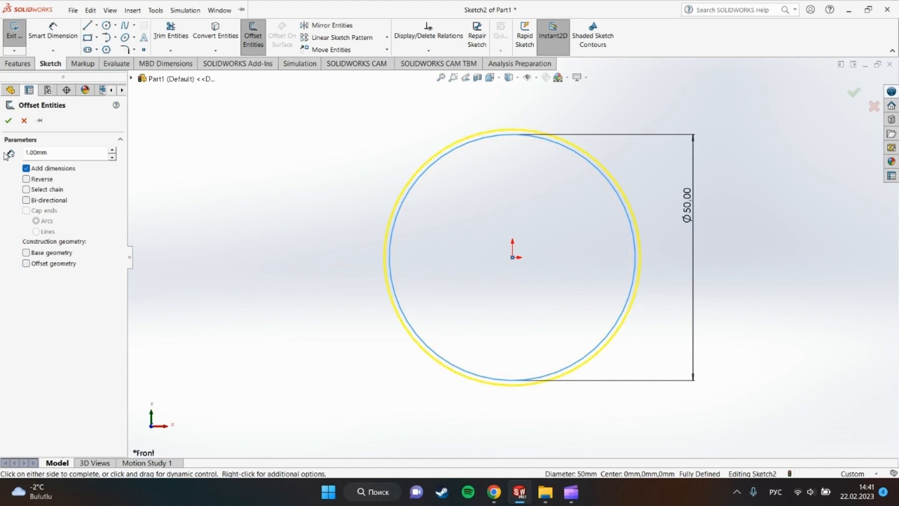
left_click(583, 184)
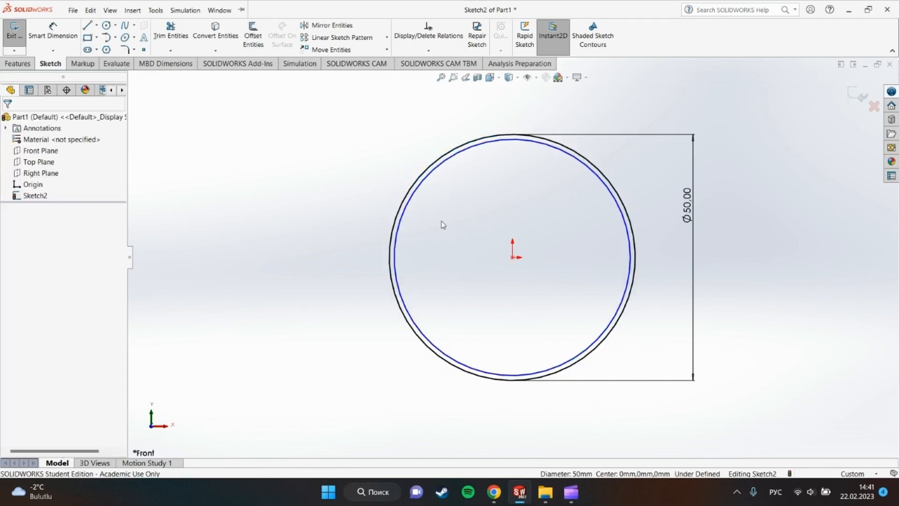
- Dimension the inner circle's diameter
left_click(53, 35)
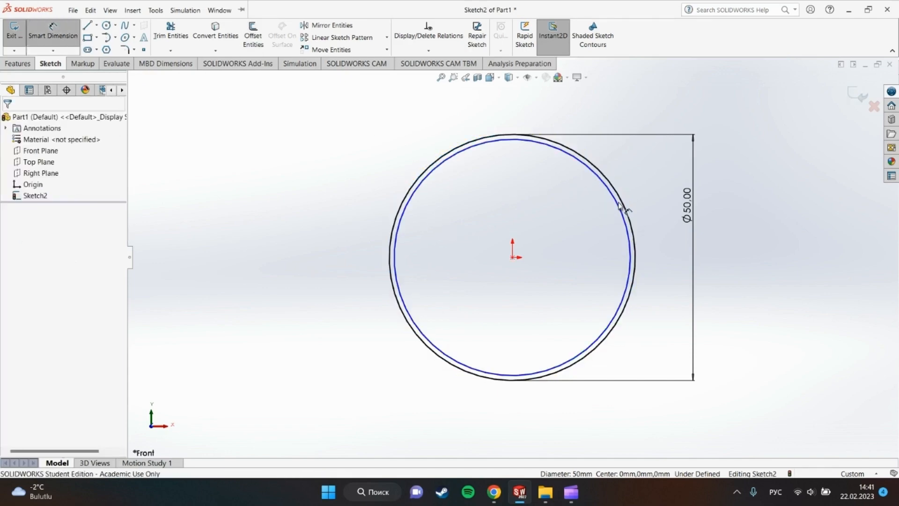
left_click(617, 206)
left_click(630, 192)
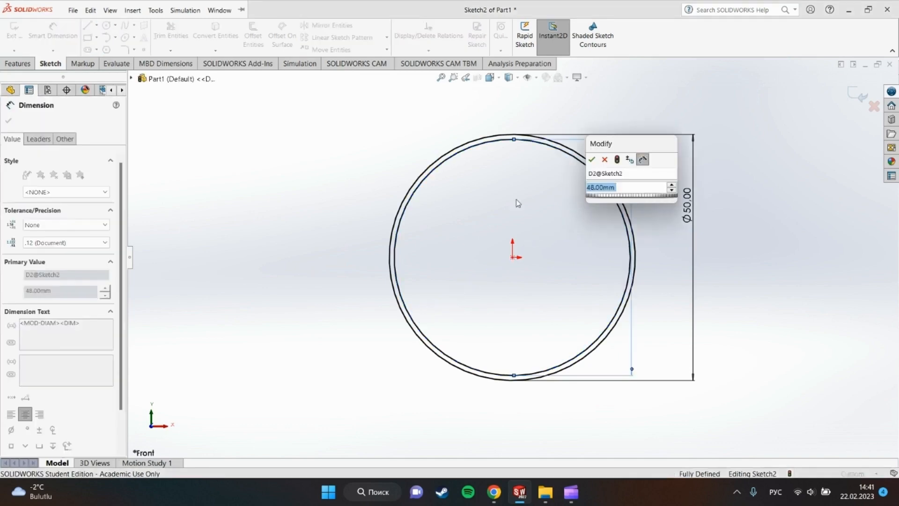
left_click(592, 160)
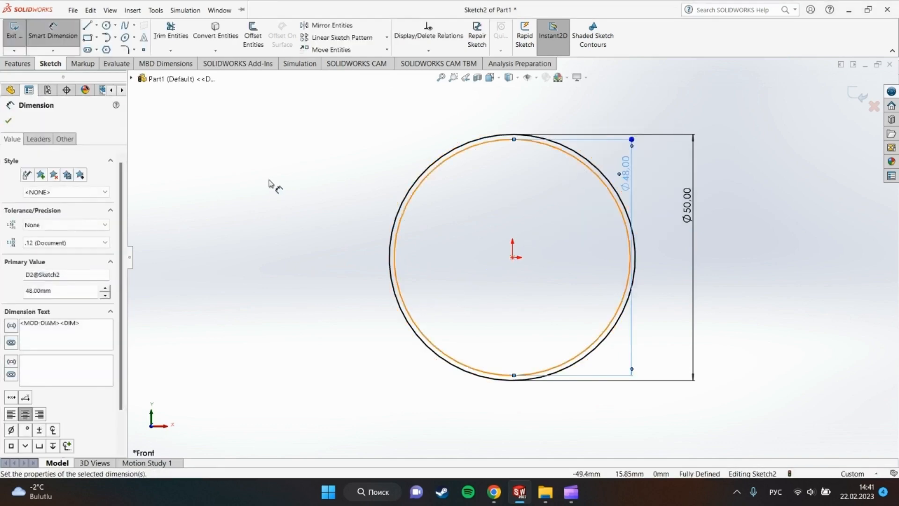
left_click(222, 166)
- Draw a horizontal line across the outer circle through its centre, and trim away both lower arcs and the line's middle portion
left_click(87, 26)
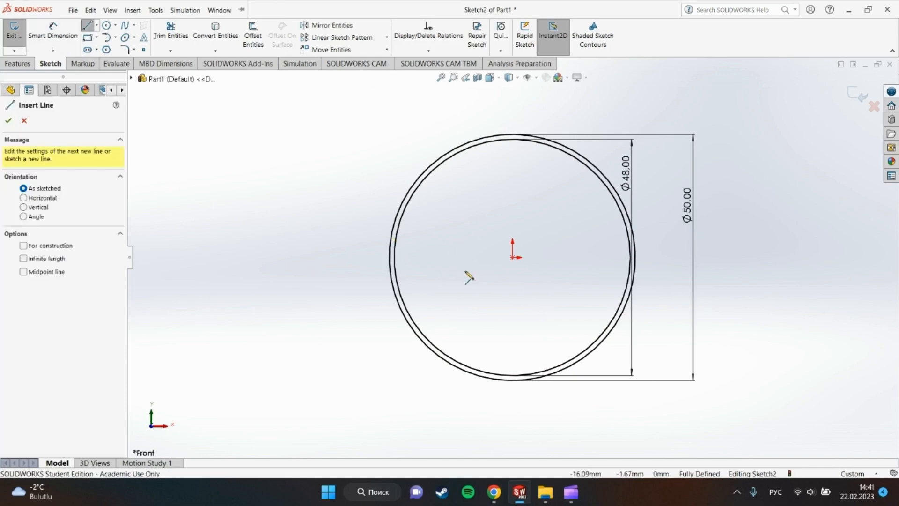
left_click(390, 257)
left_click(635, 257)
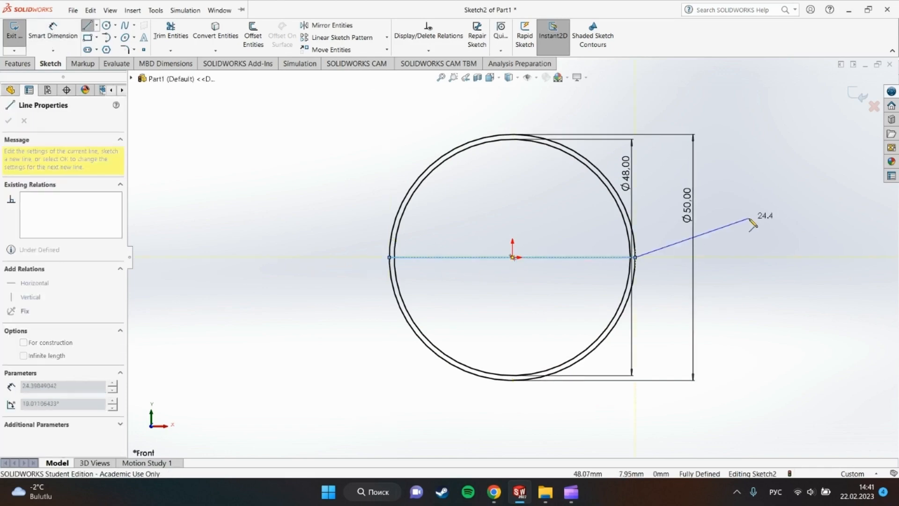
key("Escape")
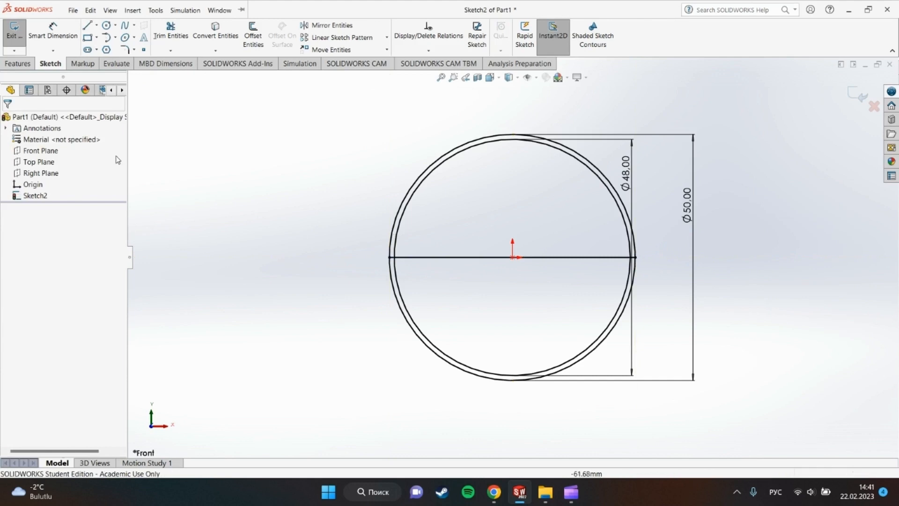
left_click(170, 32)
mouse_move(362, 377)
left_mouse_down()
mouse_move(416, 378)
mouse_move(466, 251)
left_mouse_up()
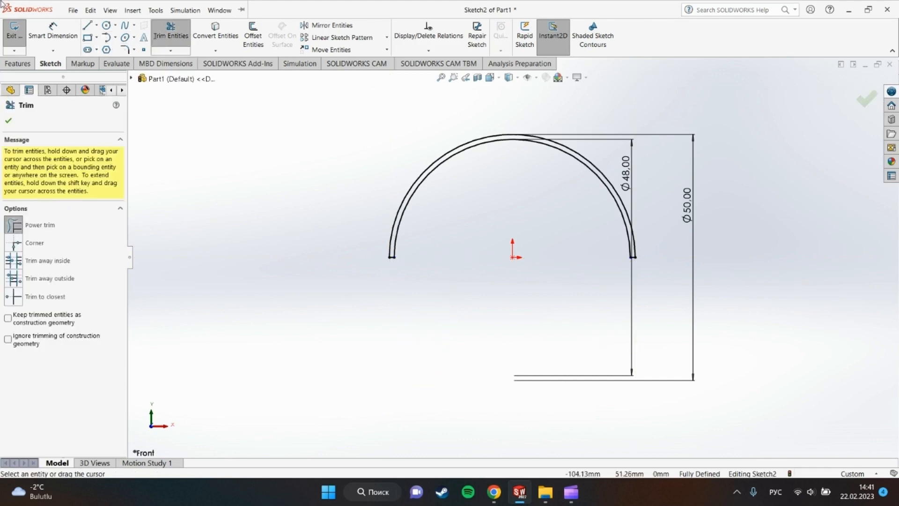
- Extrude the half-ring profile as a Blind boss 20 mm deep
left_click(18, 63)
left_click(19, 35)
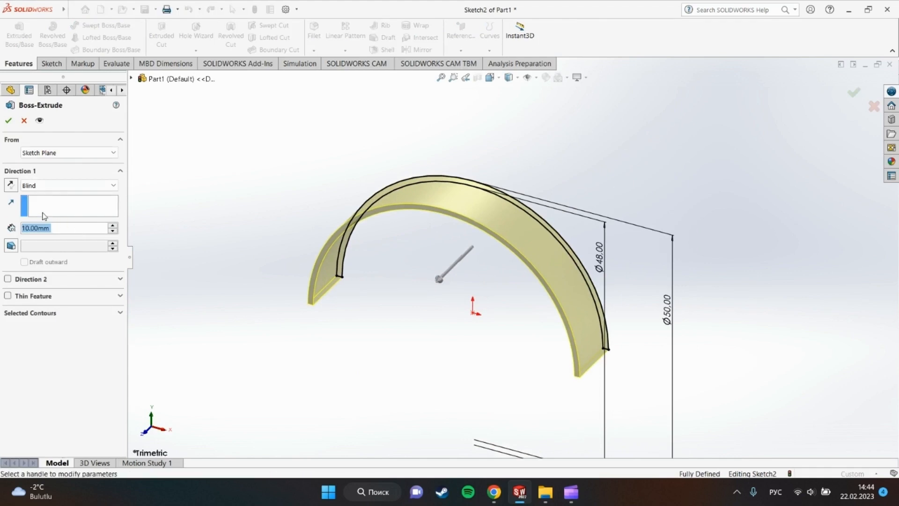
type("20")
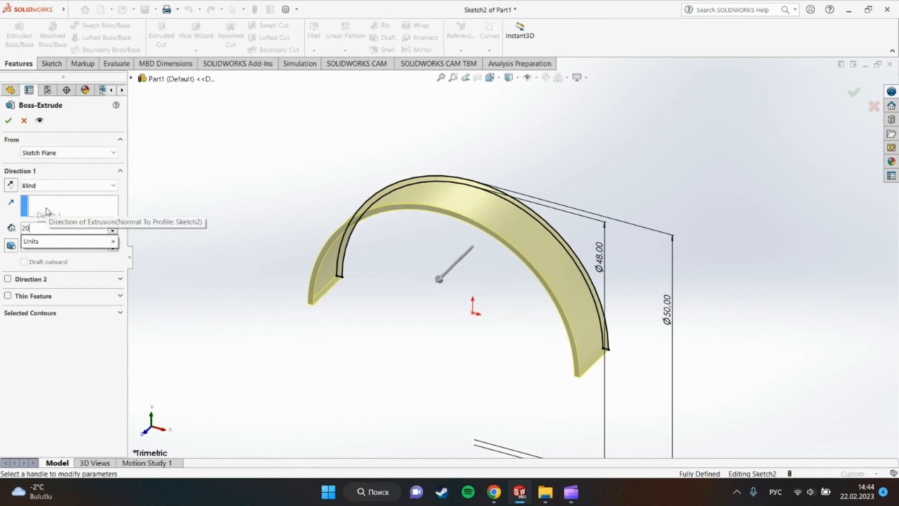
key("Return")
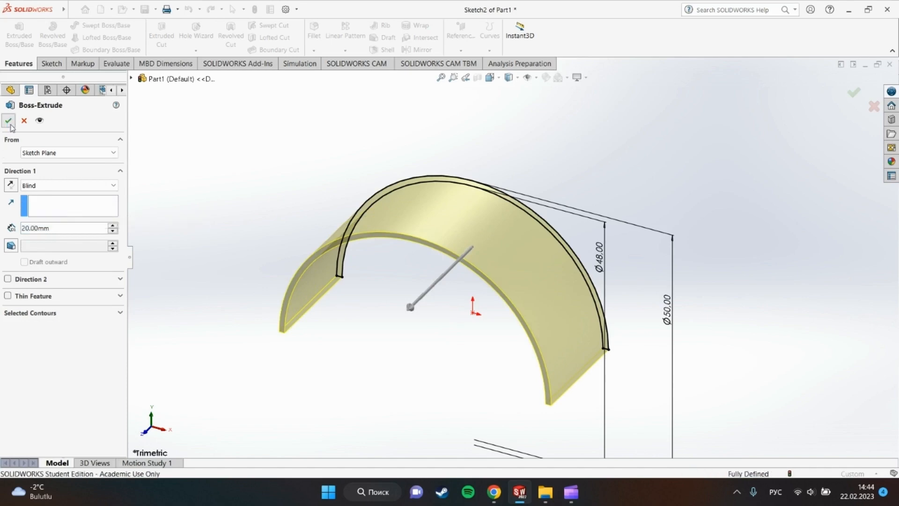
- Assign Brass as the part's material
middle_click_drag(360, 393, 189, 230)
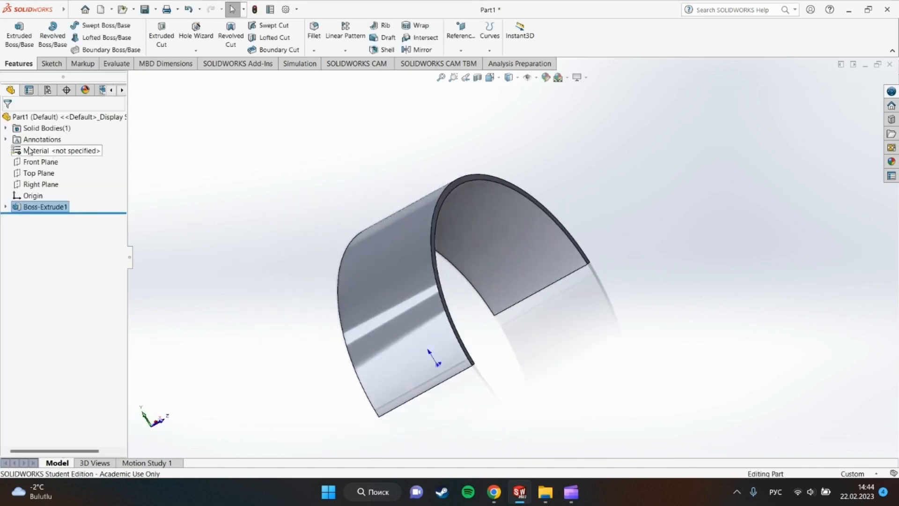
right_click(46, 151)
left_click(53, 248)
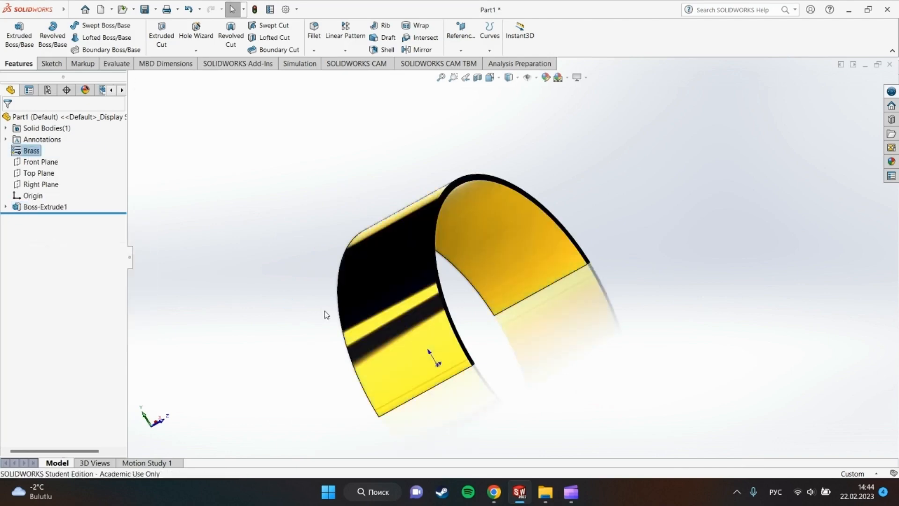
- View one of the half ring's narrow flat end faces straight on and start a new sketch on it
middle_click_drag(325, 313, 421, 365)
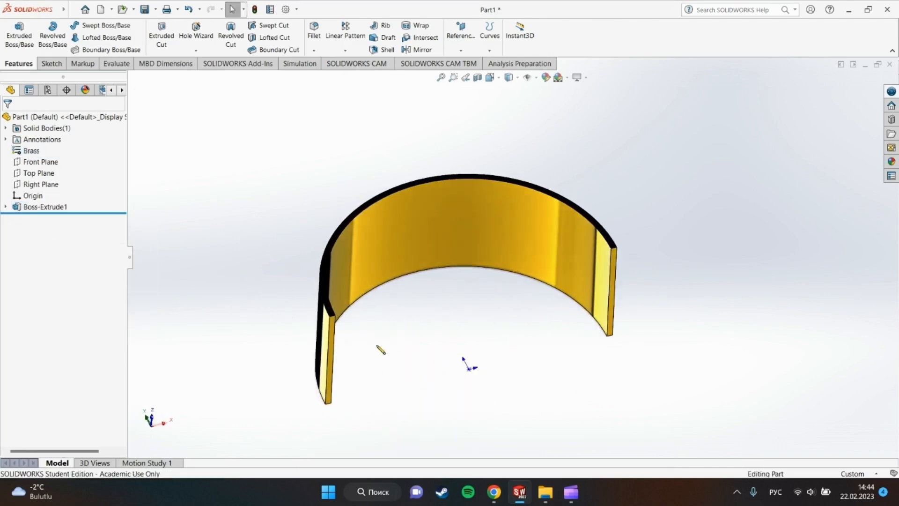
scroll(381, 351, "down", 3)
left_click(327, 338)
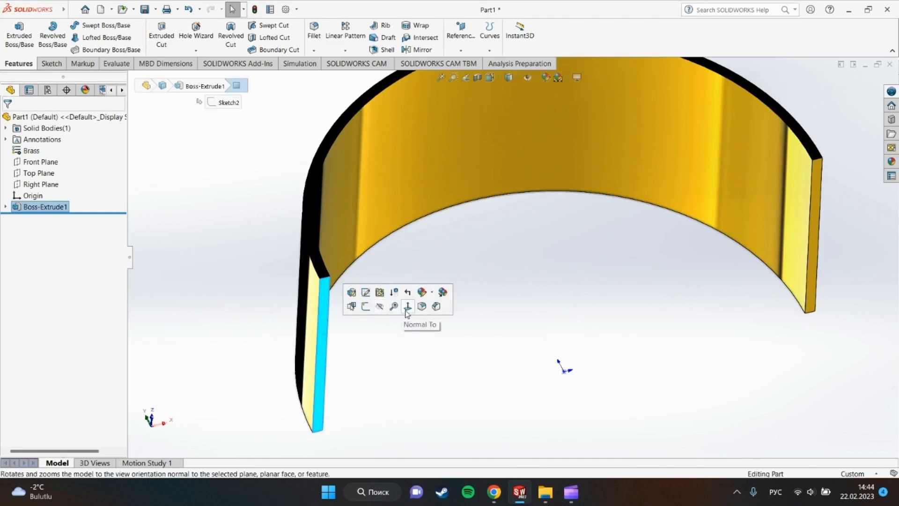
left_click(408, 306)
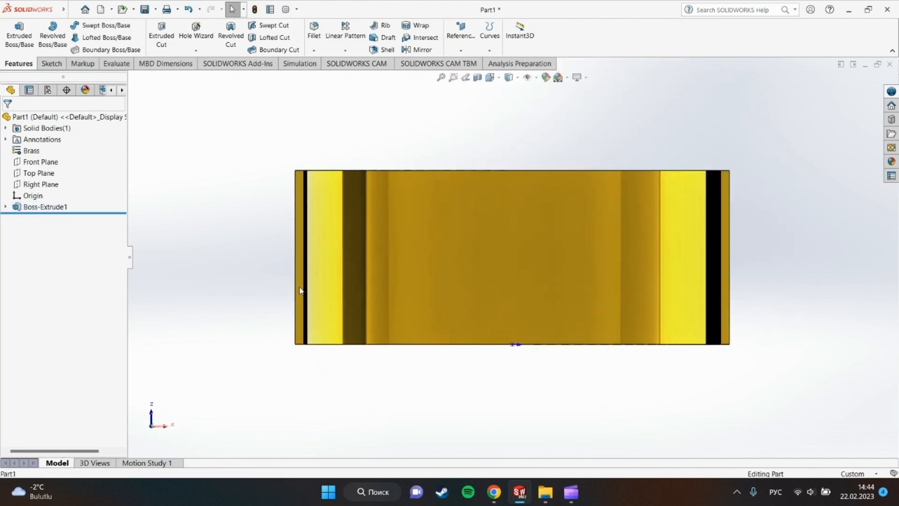
right_click(302, 290)
left_click(322, 261)
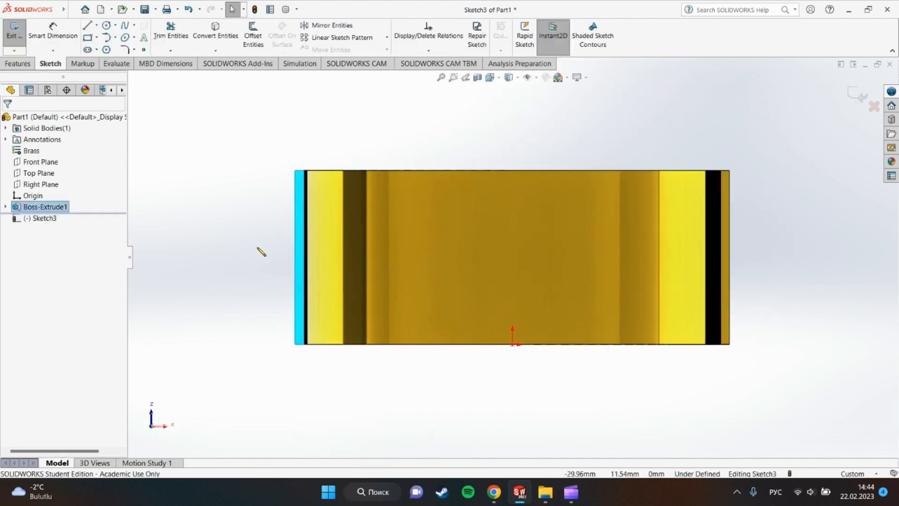
- Sketch a corner rectangle about 0.58 by 1.69 mm on the end face, with one side on the face's inner edge
scroll(641, 263, "down", 2)
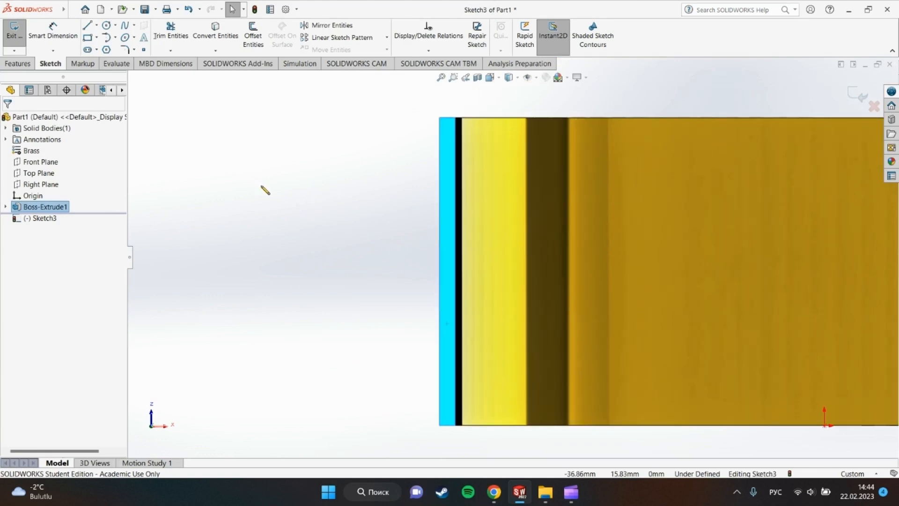
left_click(87, 37)
scroll(468, 283, "down", 4)
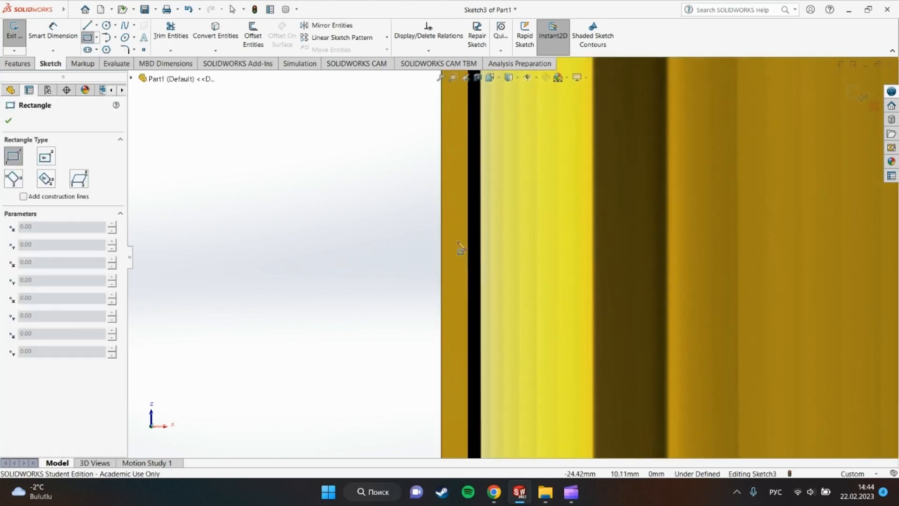
scroll(478, 323, "up", 4)
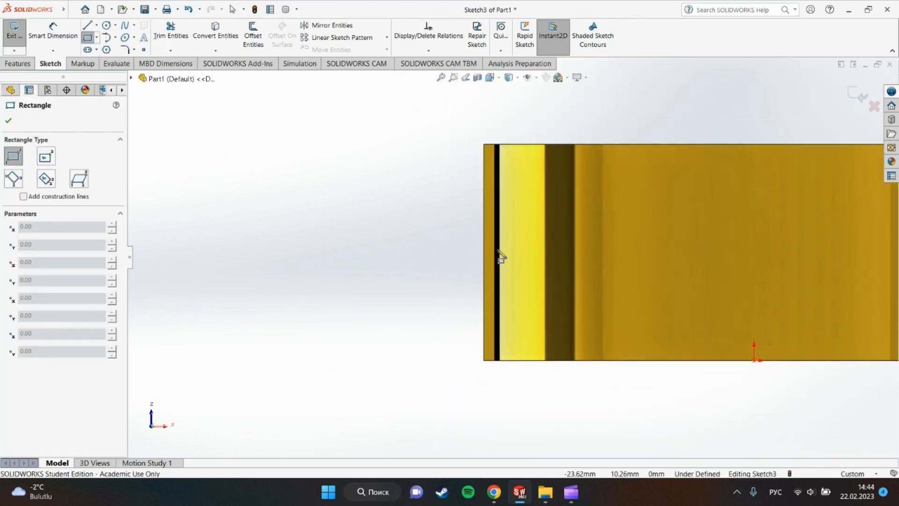
scroll(504, 258, "down", 8)
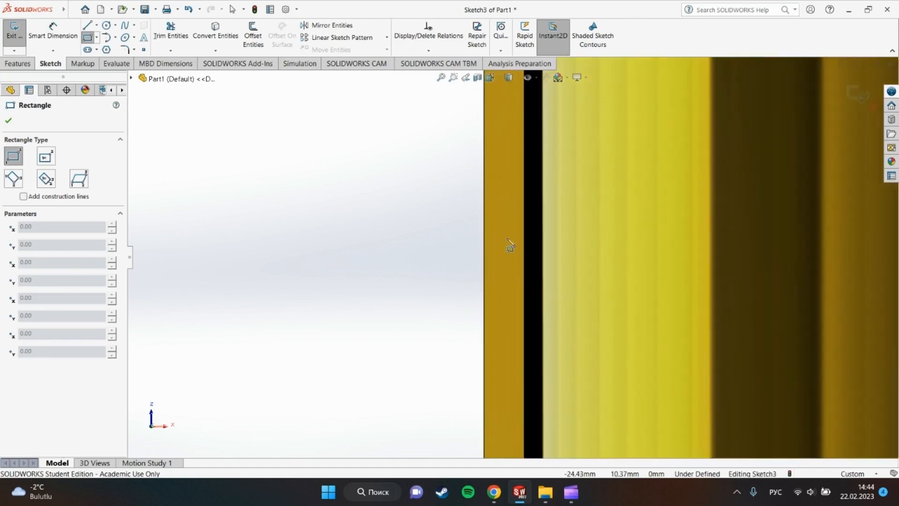
left_click(501, 233)
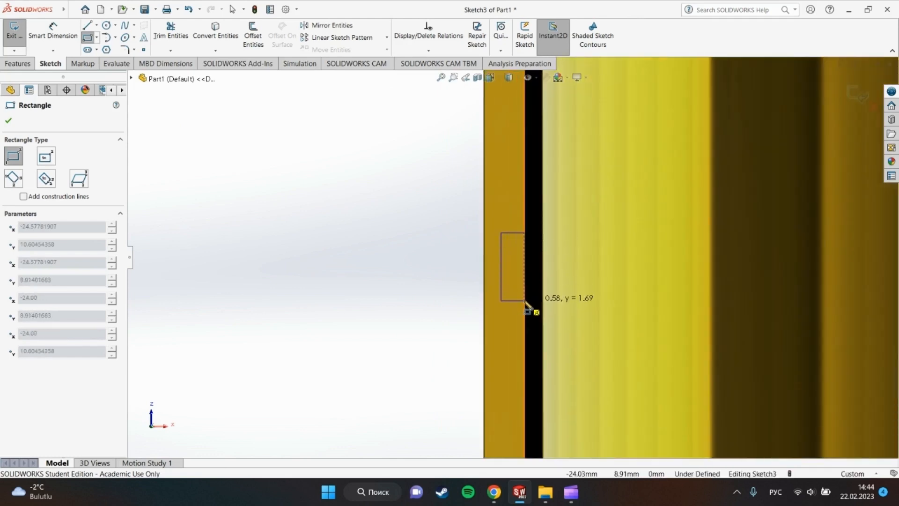
left_click(524, 301)
right_click(448, 283)
left_click(470, 285)
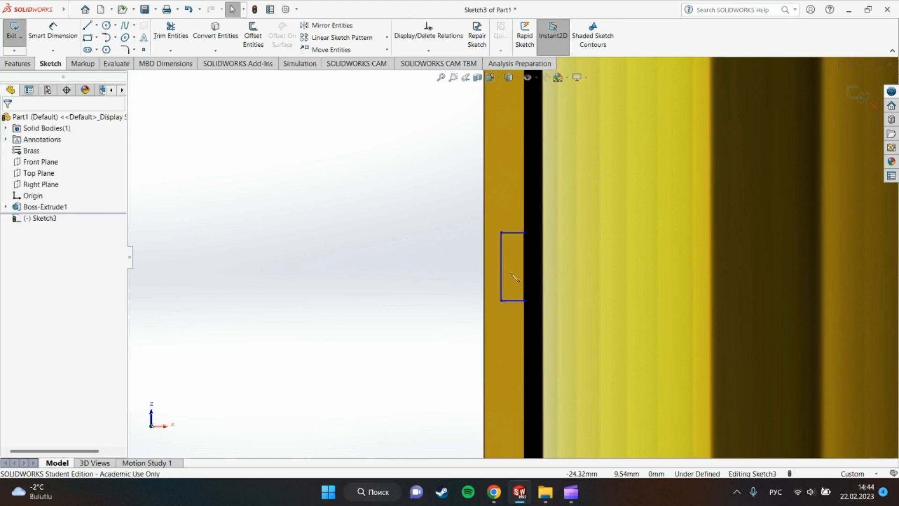
left_click(502, 271)
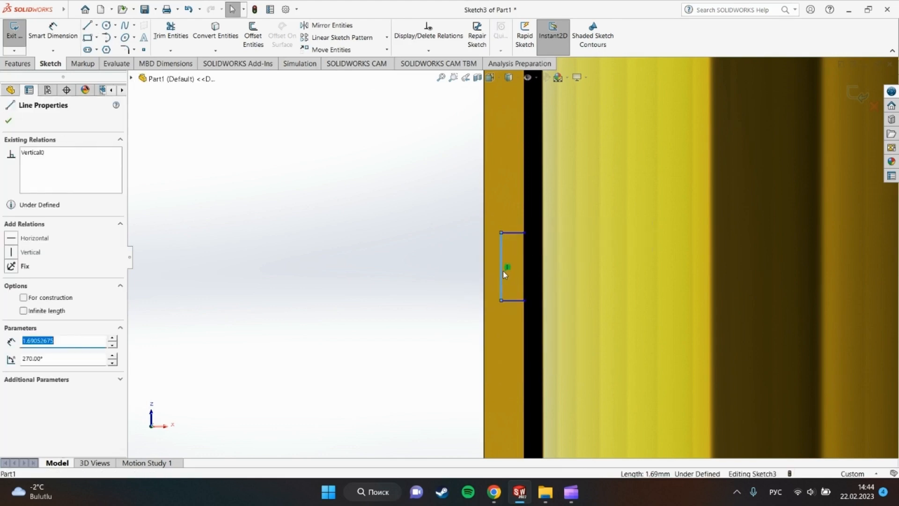
right_click(503, 270)
left_click(541, 290)
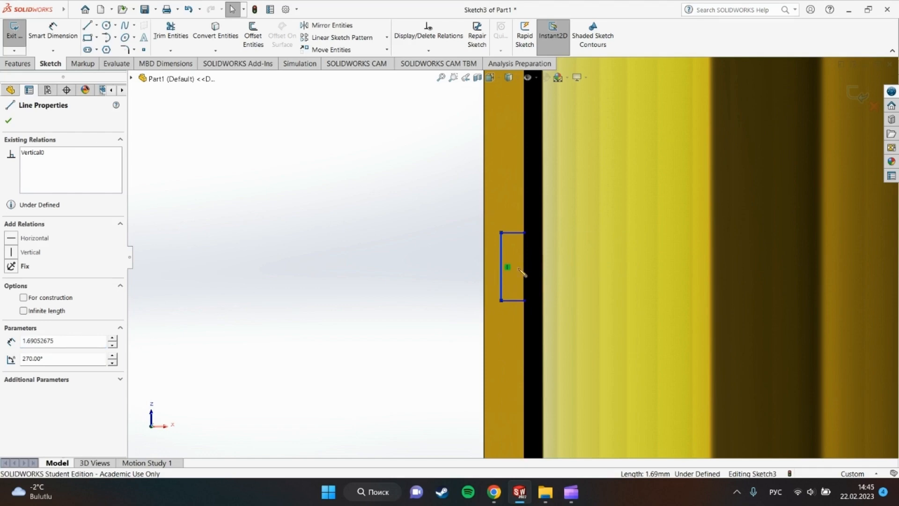
scroll(520, 270, "up", 2)
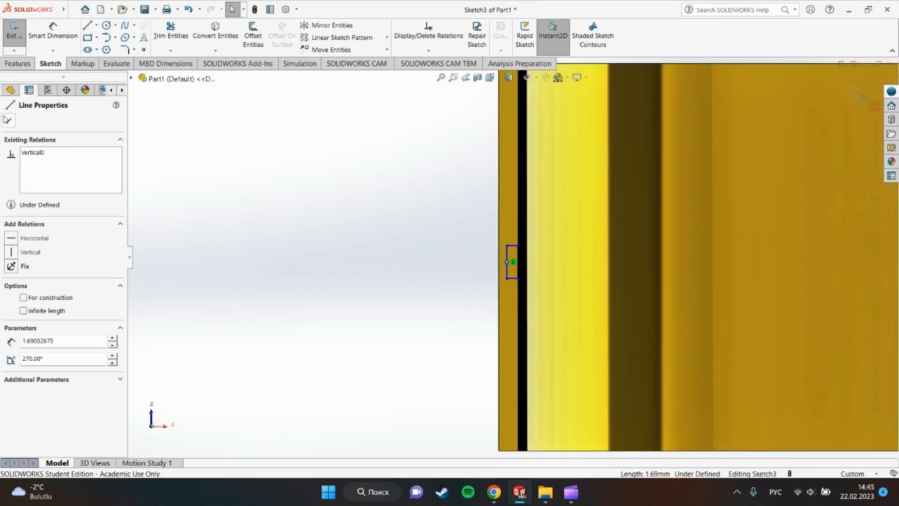
key("Escape")
scroll(513, 271, "down", 6)
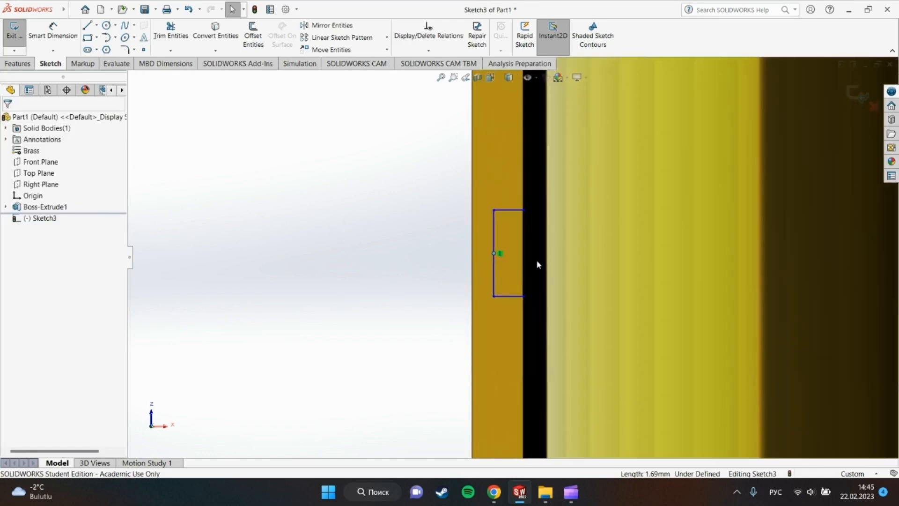
left_click(417, 241)
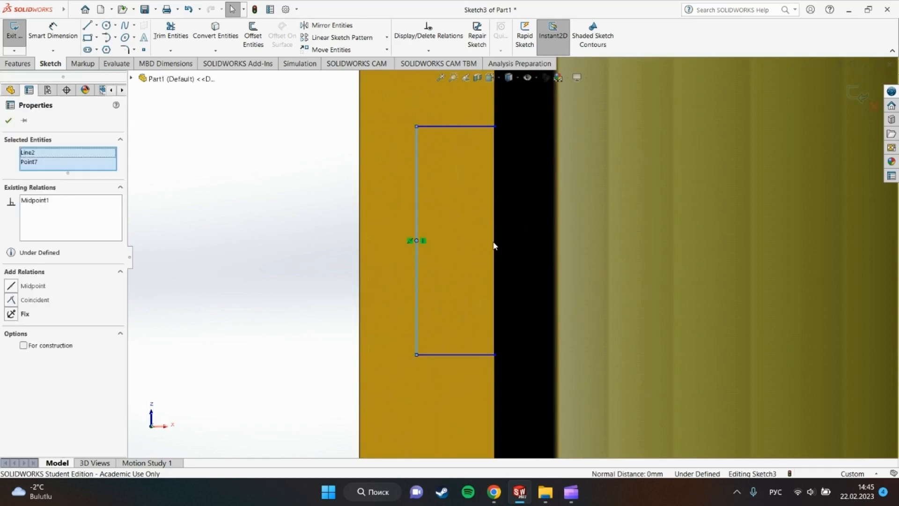
scroll(588, 274, "up", 8)
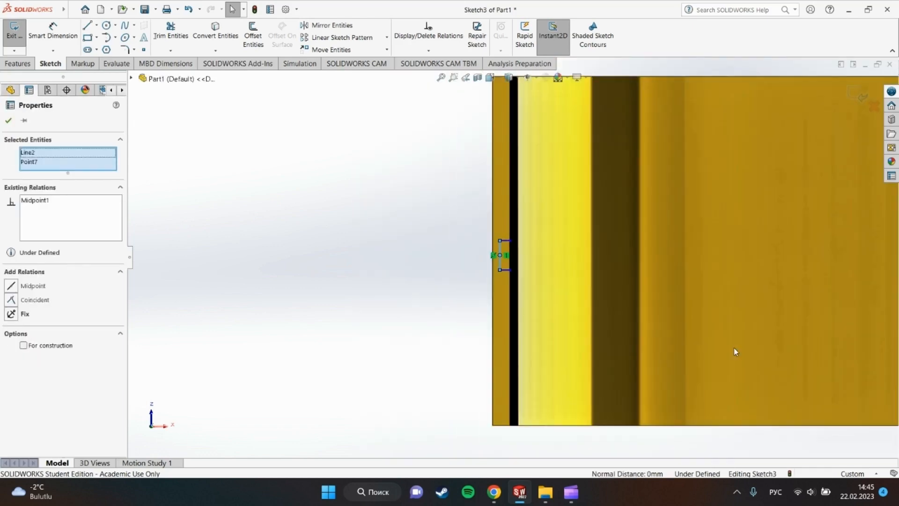
scroll(762, 260, "down", 10)
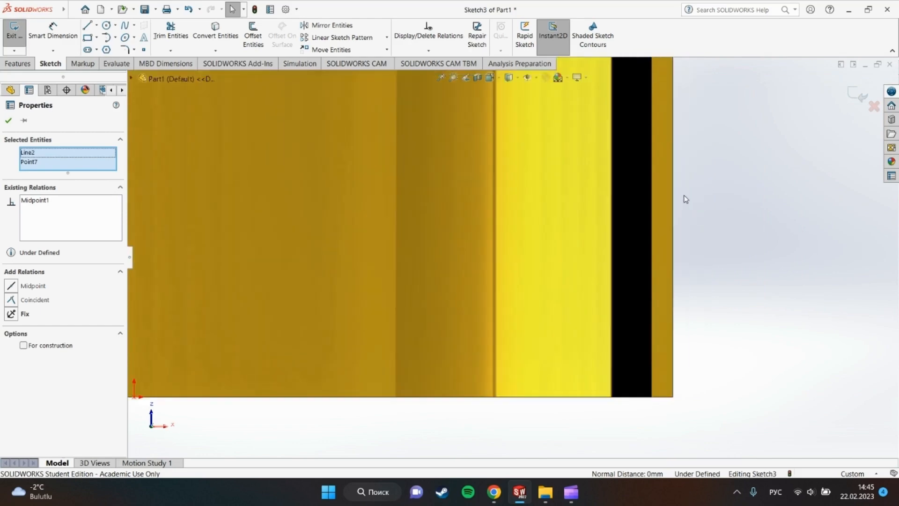
scroll(396, 261, "up", 8)
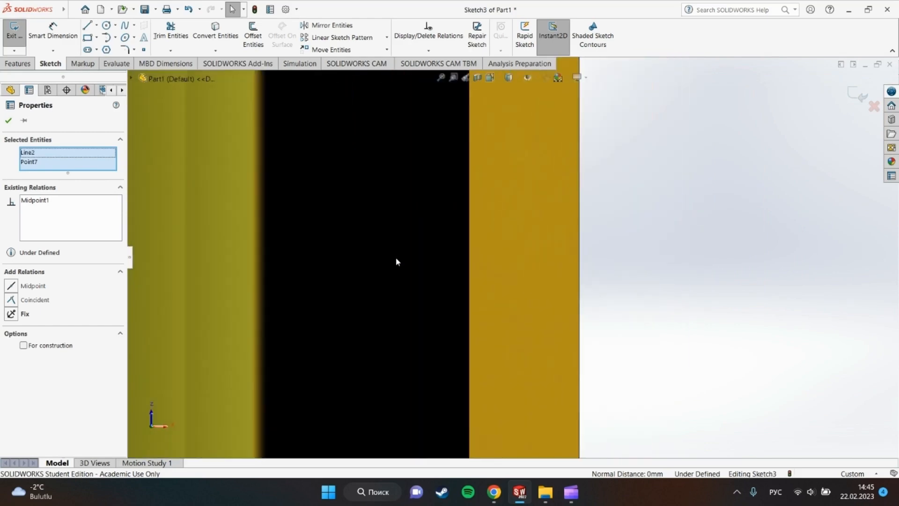
scroll(528, 280, "down", 6)
scroll(482, 253, "down", 4)
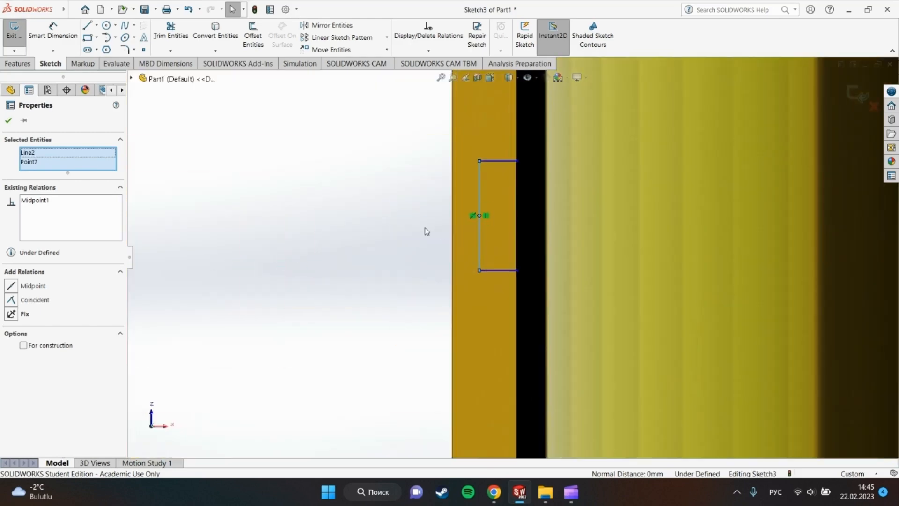
left_click(451, 234, "ctrl")
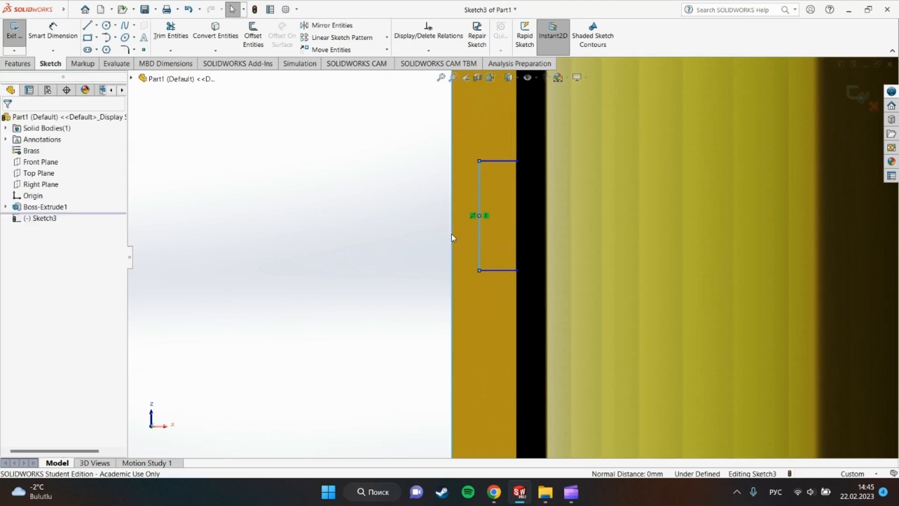
left_click(10, 121)
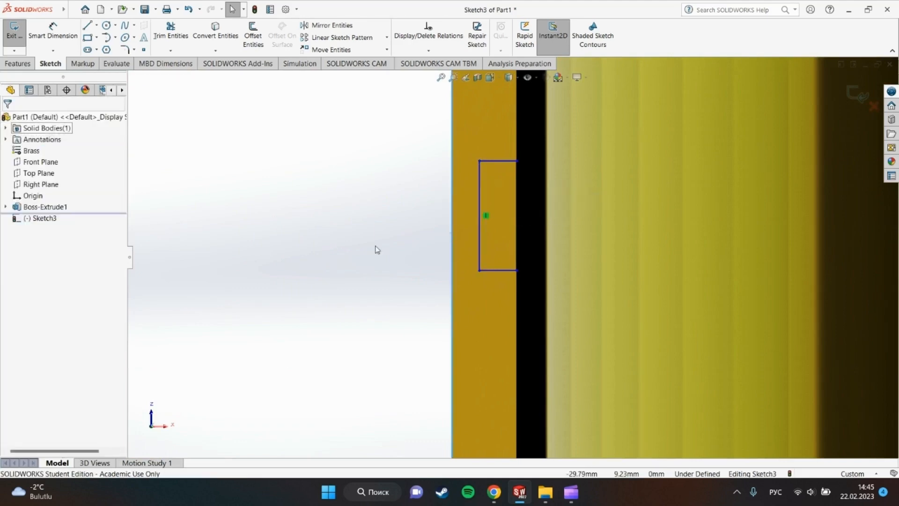
- Dimension the distance between the rectangle's free long side and the end face's inner edge as 0.5 mm
scroll(598, 331, "up", 4)
scroll(721, 344, "down", 2)
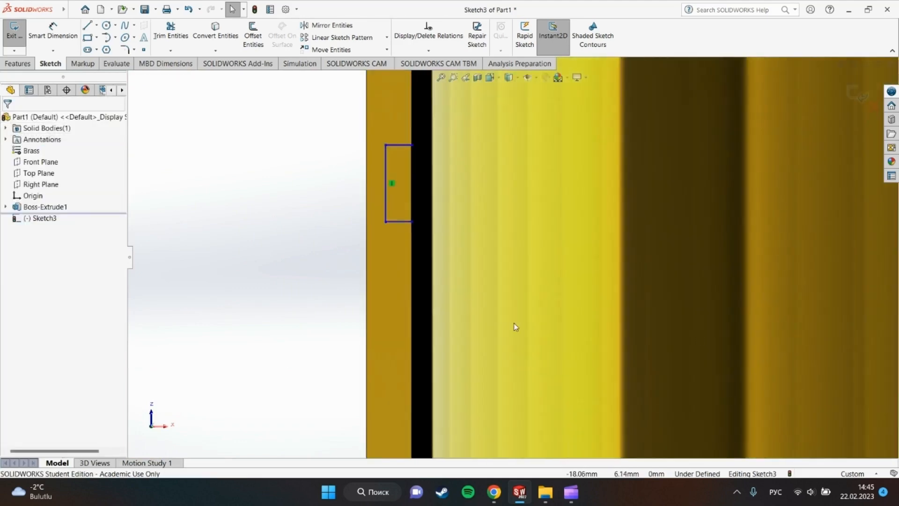
left_click(53, 32)
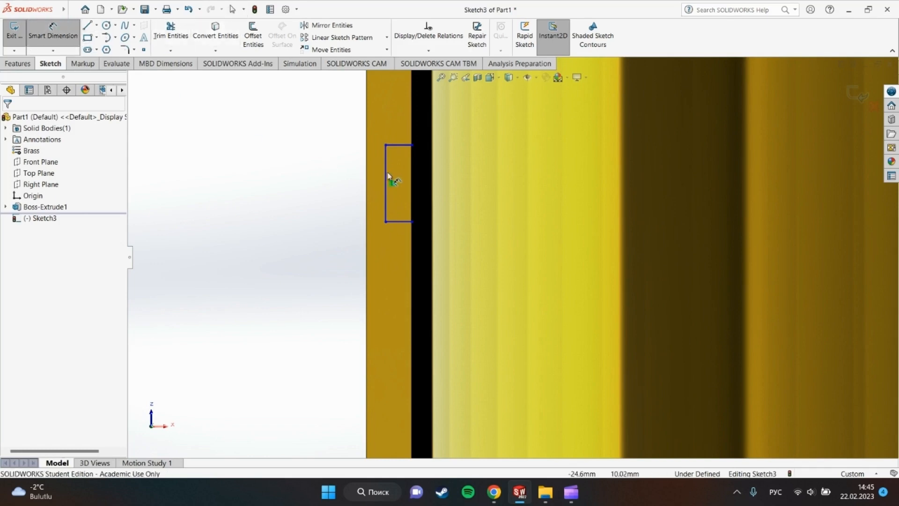
left_click(388, 178)
left_click(413, 120)
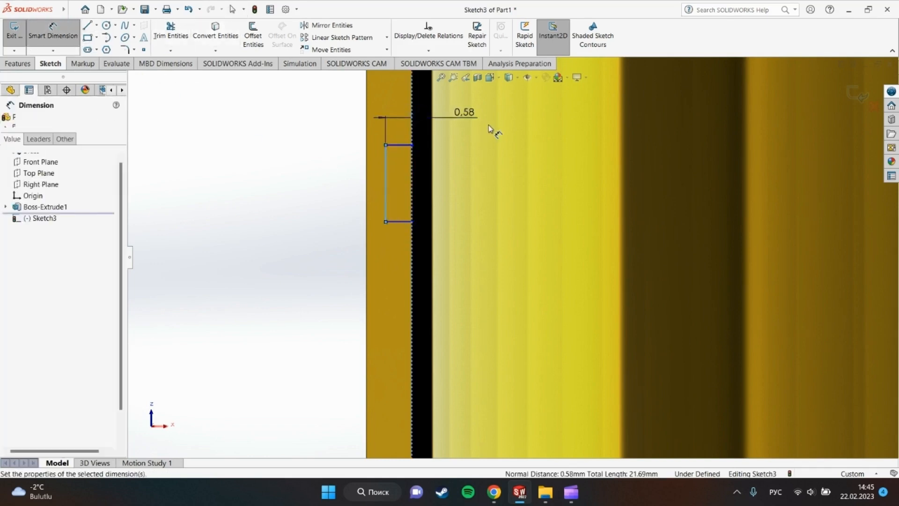
left_click(488, 125)
type("0.6")
key("Return")
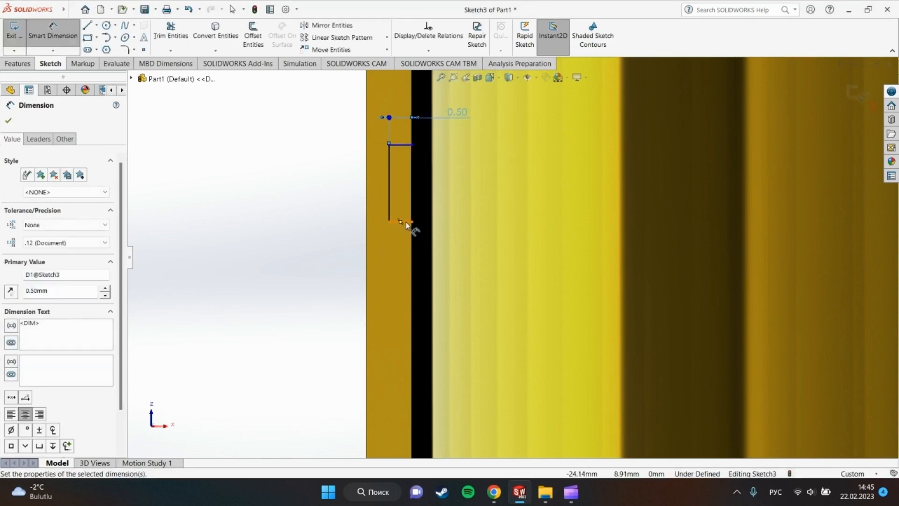
- Dimension the rectangle's long side as 2 mm
left_click(388, 194)
left_click(496, 194)
type("2")
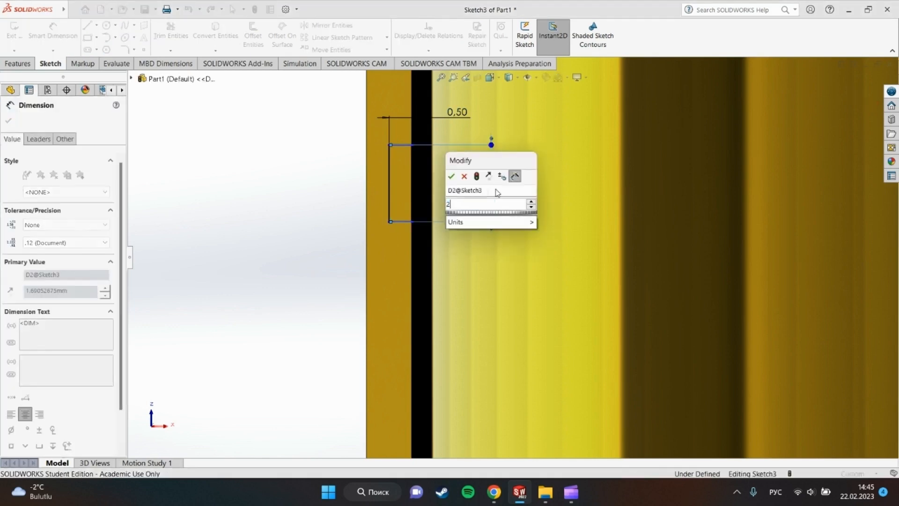
key("Return")
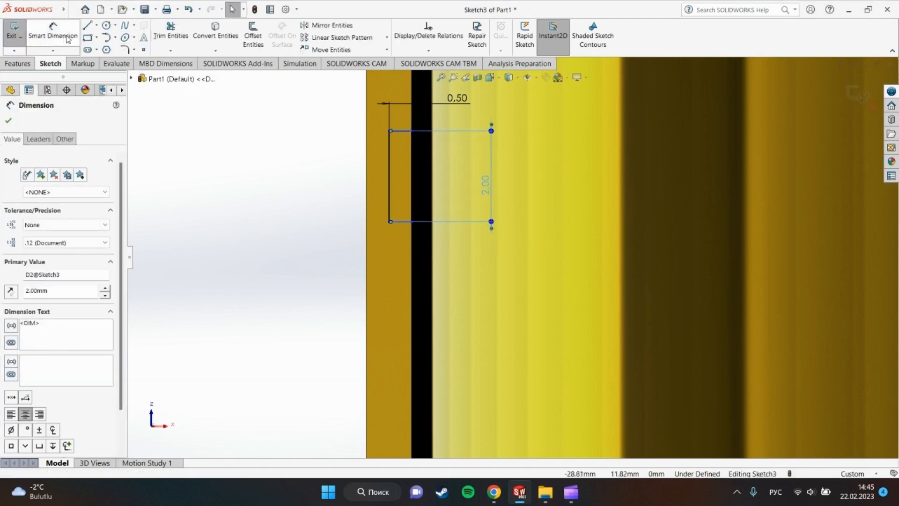
- Dimension the midpoint of the rectangle's long side 10 mm above the origin, centring it across the ring's width
left_click(389, 171)
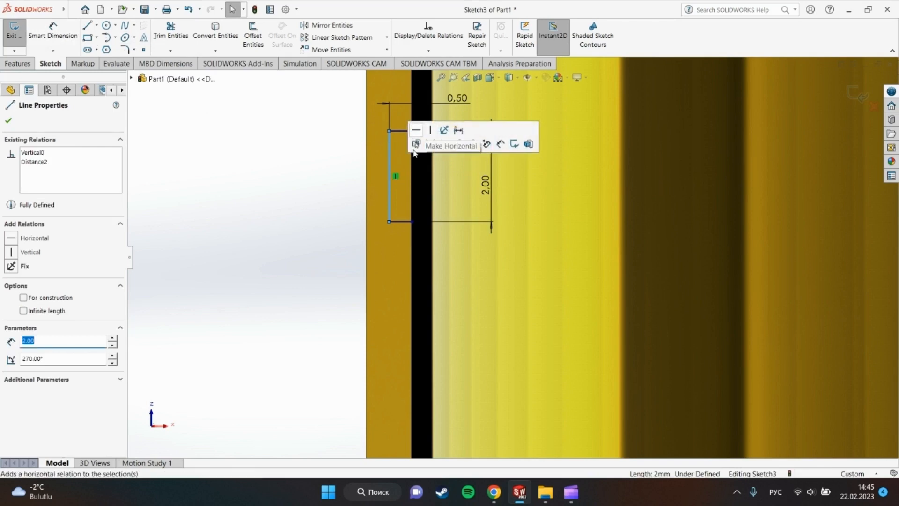
right_click(389, 184)
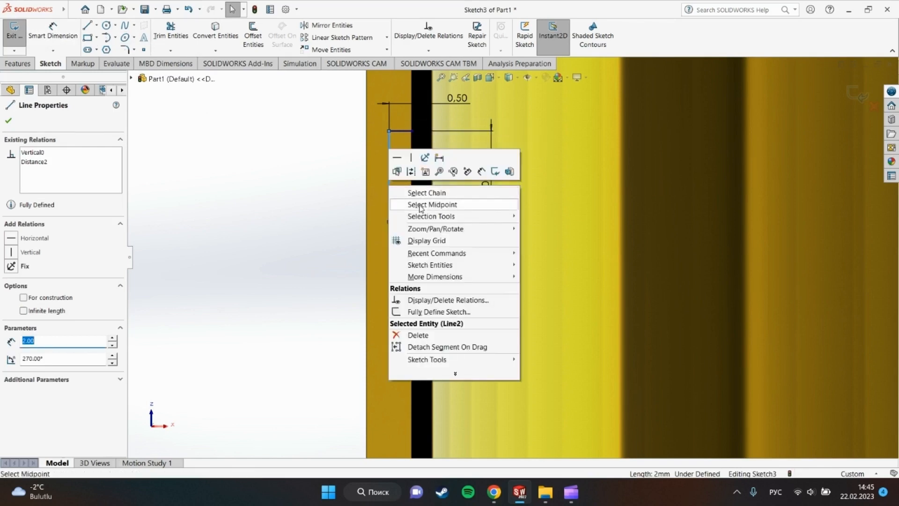
left_click(422, 206)
left_click(60, 35)
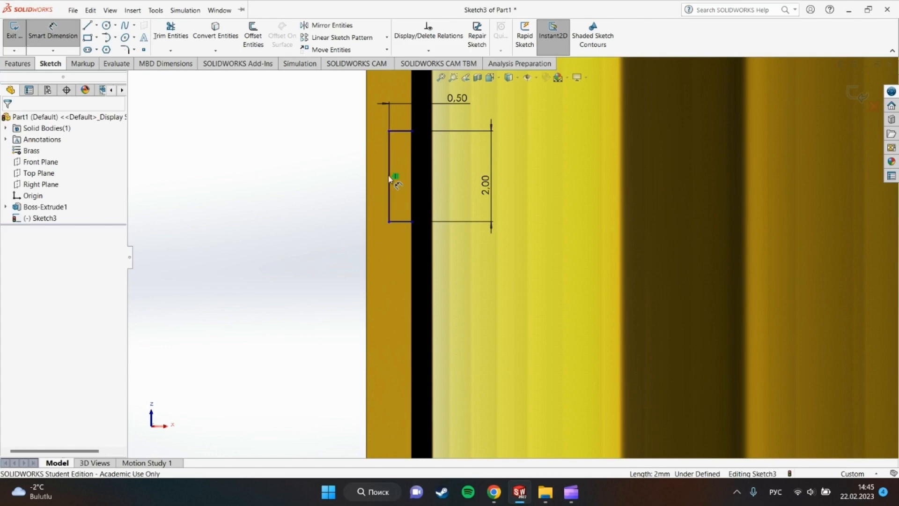
left_click(389, 178)
scroll(526, 313, "up", 8)
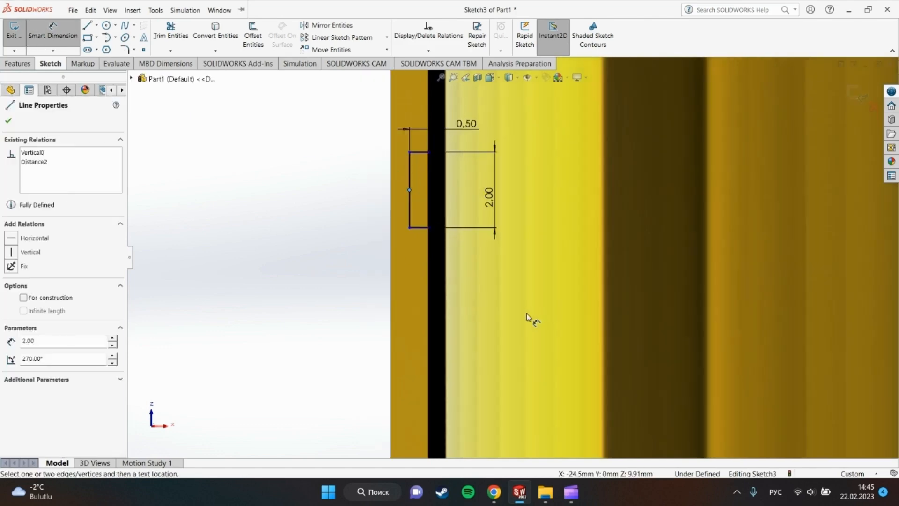
scroll(802, 379, "down", 4)
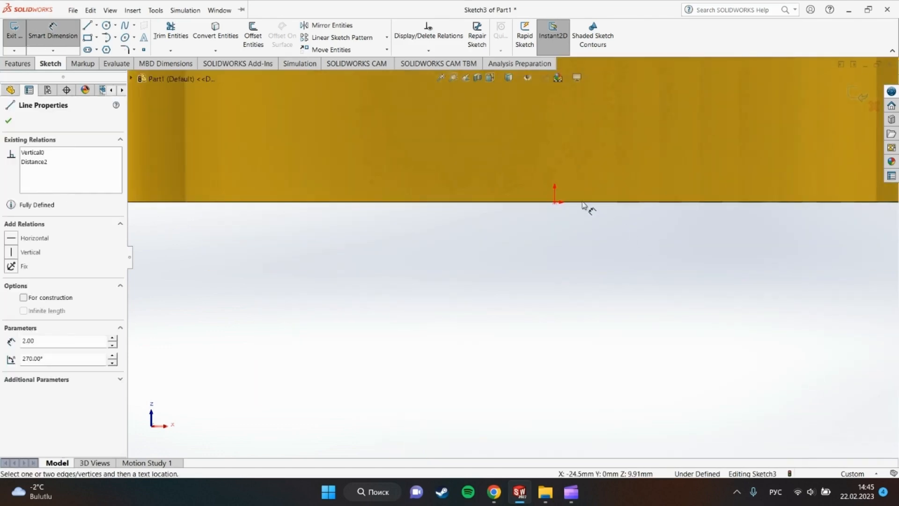
left_click(556, 202)
scroll(286, 218, "up", 5)
left_click(229, 187)
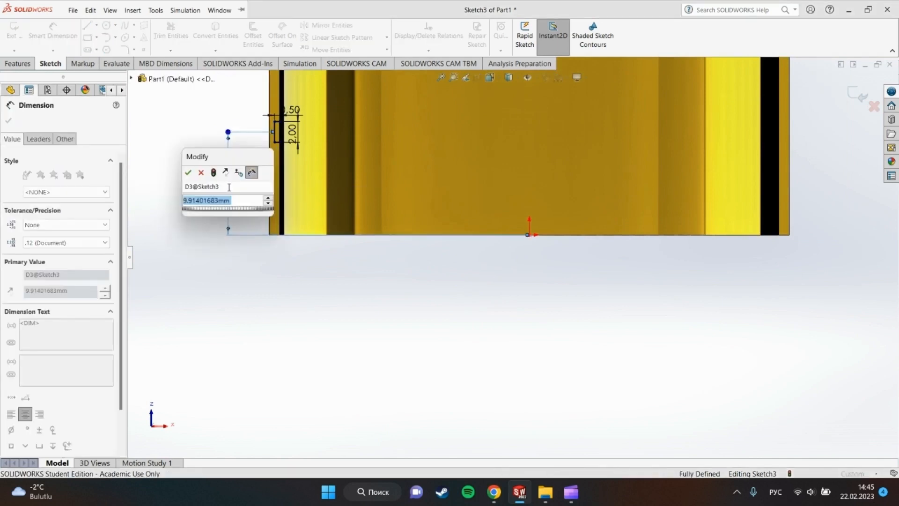
type("10")
key("Return")
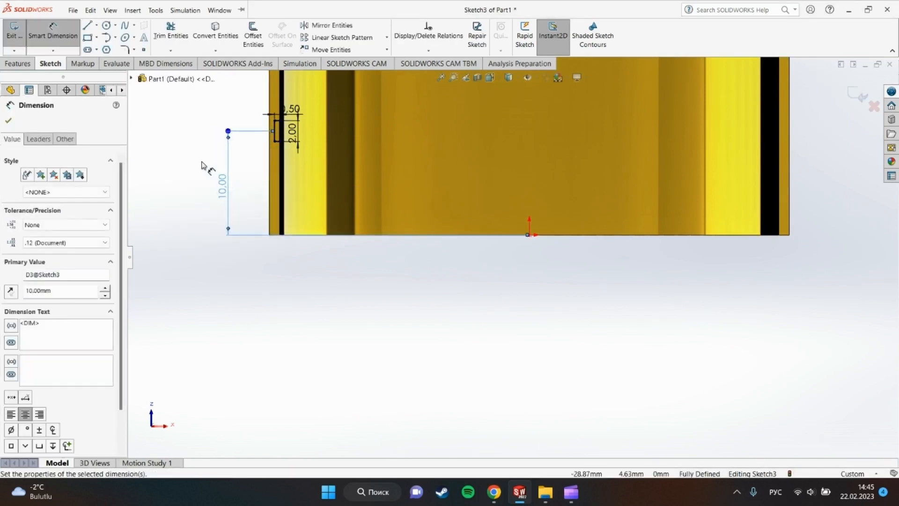
left_click(59, 39)
scroll(524, 176, "up", 4)
scroll(530, 187, "down", 3)
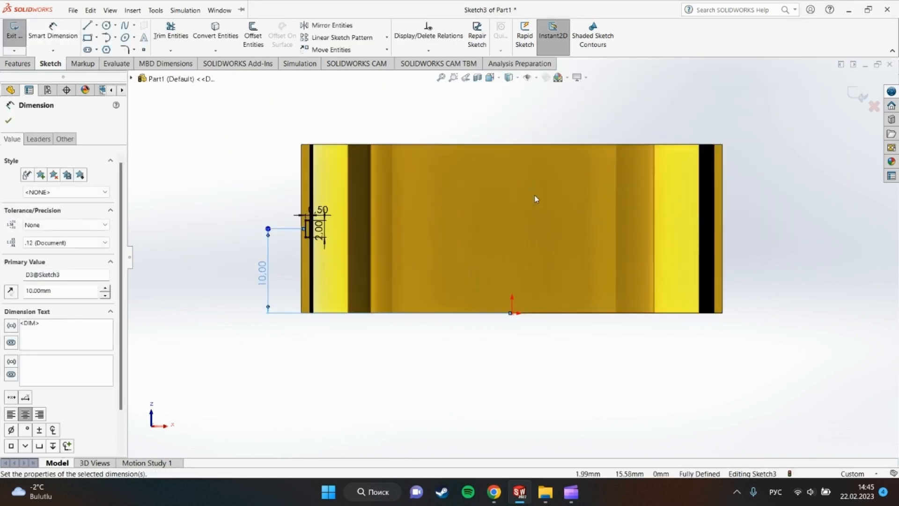
left_click(8, 121)
- Cut a groove into the ring's inner wall by revolving the rectangle 360 degrees about the half ring's central axis
left_click(19, 64)
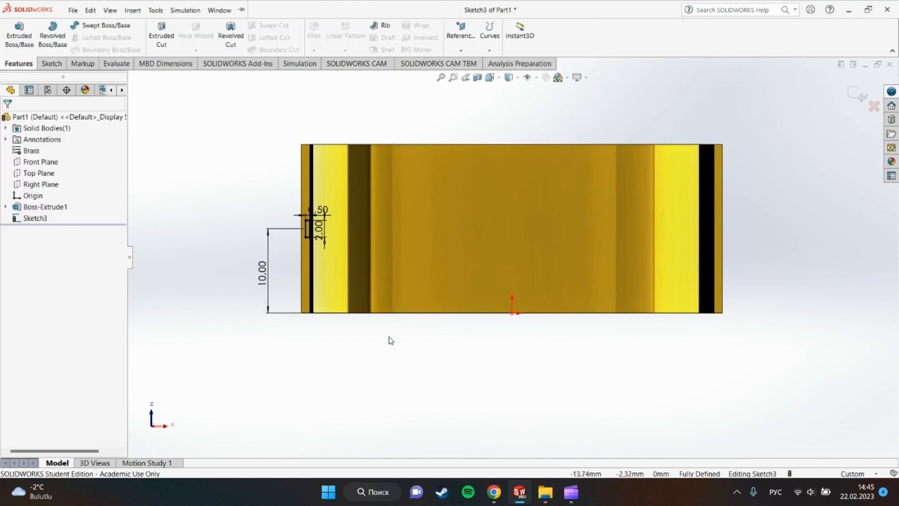
middle_click_drag(389, 339, 430, 368)
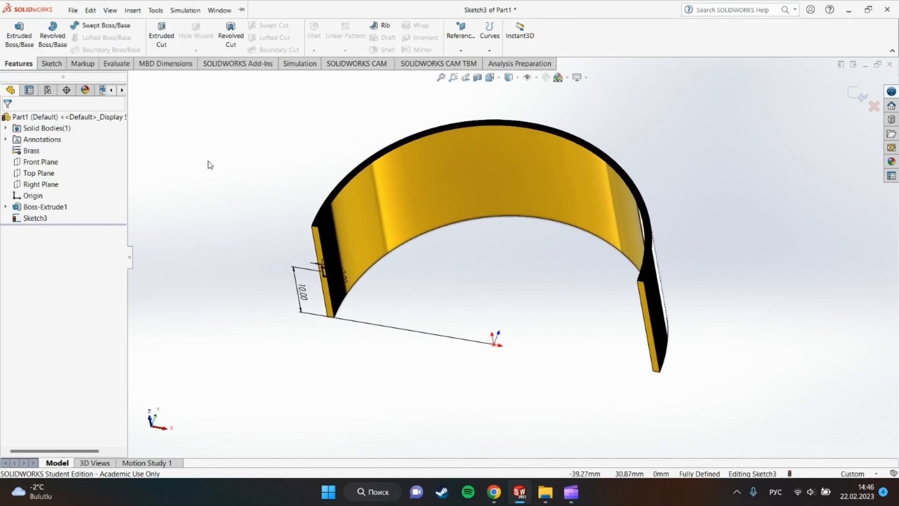
left_click(228, 38)
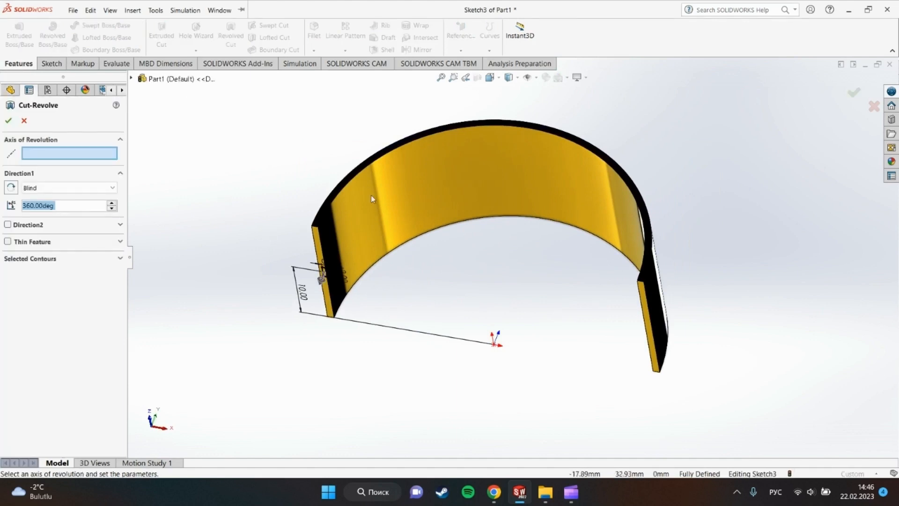
middle_click_drag(369, 209, 377, 224)
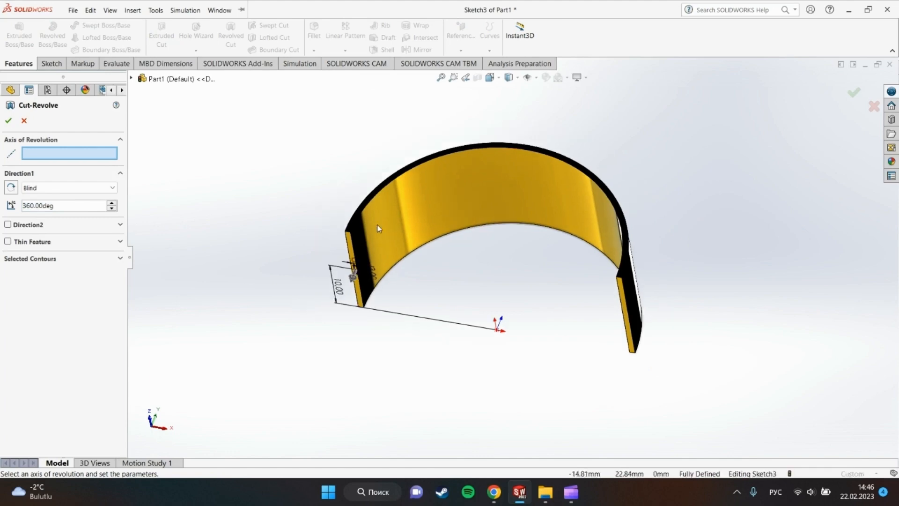
scroll(484, 221, "down", 3)
scroll(646, 238, "down", 2)
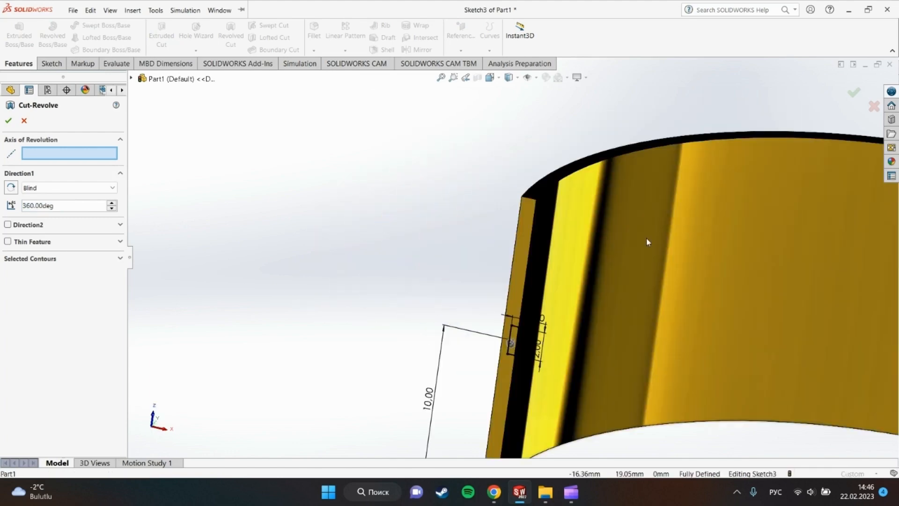
scroll(718, 256, "up", 2)
scroll(803, 330, "down", 2)
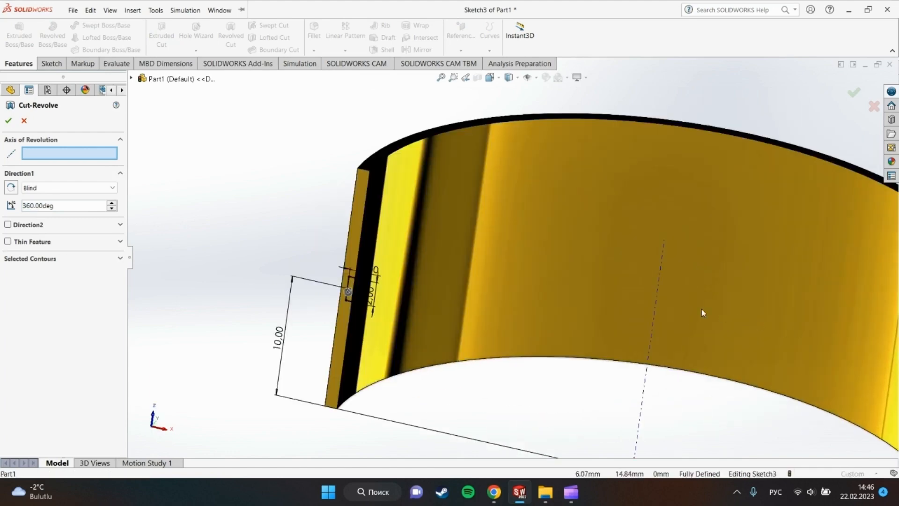
left_click(654, 328)
scroll(505, 256, "up", 3)
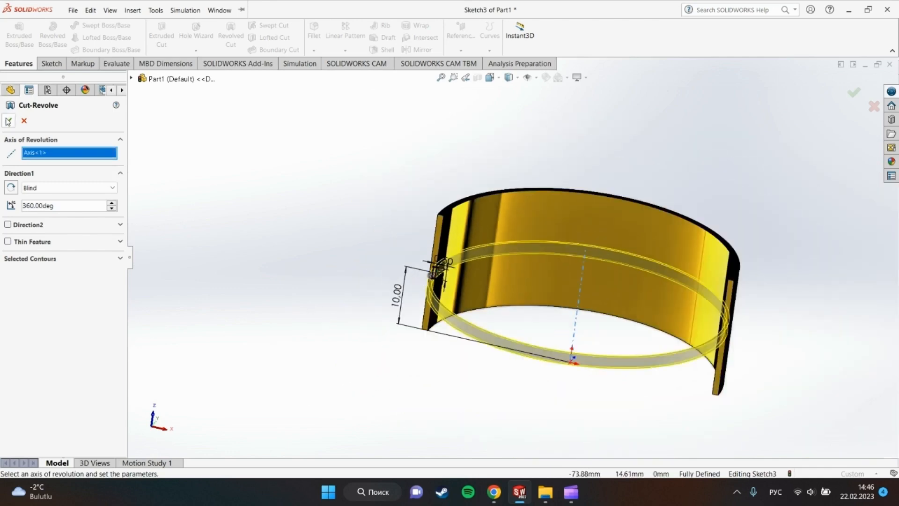
left_click(8, 122)
- View the same narrow end face of the half ring straight on and start a new sketch on it
mouse_move(651, 261)
middle_mouse_down()
mouse_move(634, 282)
mouse_move(659, 227)
mouse_move(754, 229)
mouse_move(662, 227)
mouse_move(666, 232)
middle_mouse_up()
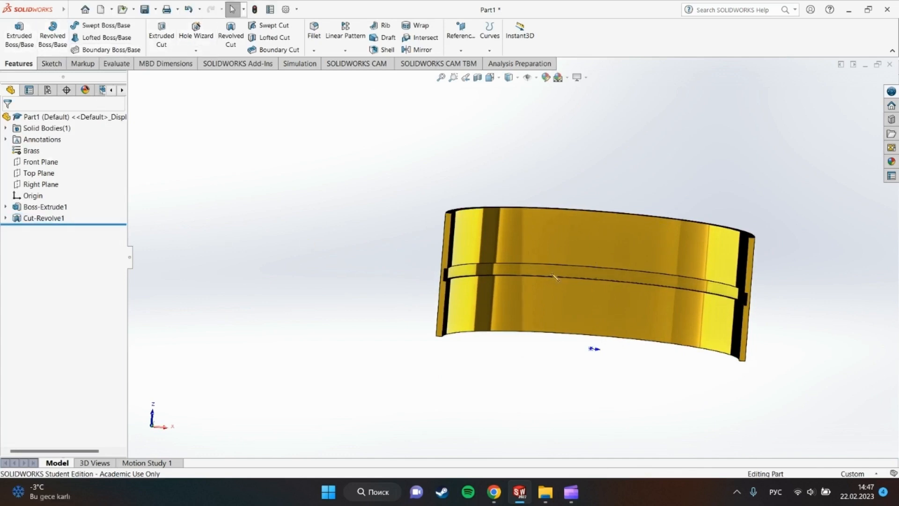
scroll(557, 277, "down", 3)
left_click(401, 251)
right_click(401, 252)
left_click(456, 233)
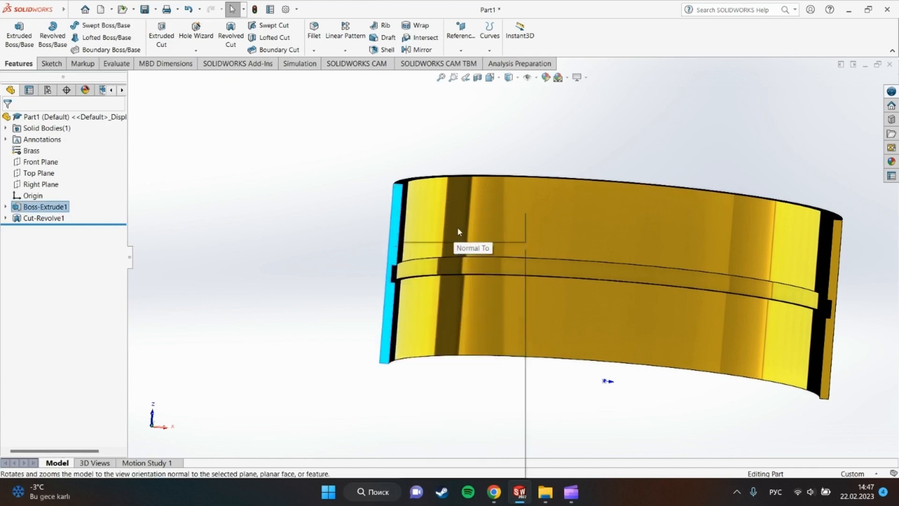
right_click(300, 236)
left_click(324, 223)
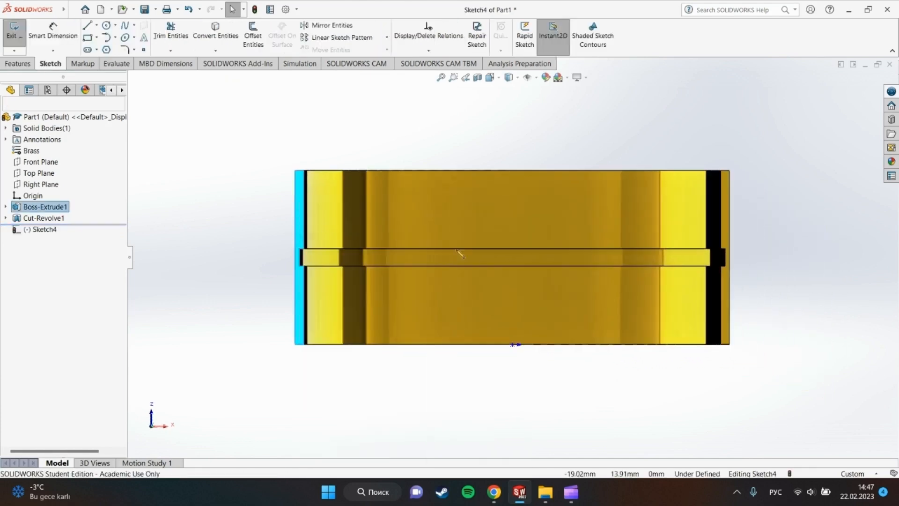
- Sketch a circle about 1.9 mm in diameter, centred across the groove's width directly above the origin
scroll(483, 256, "down", 2)
left_click(106, 24)
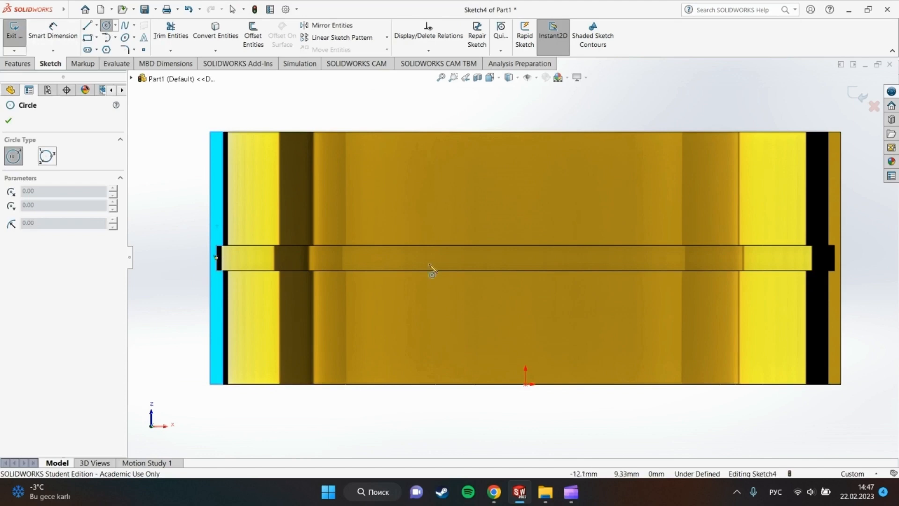
left_click(526, 257)
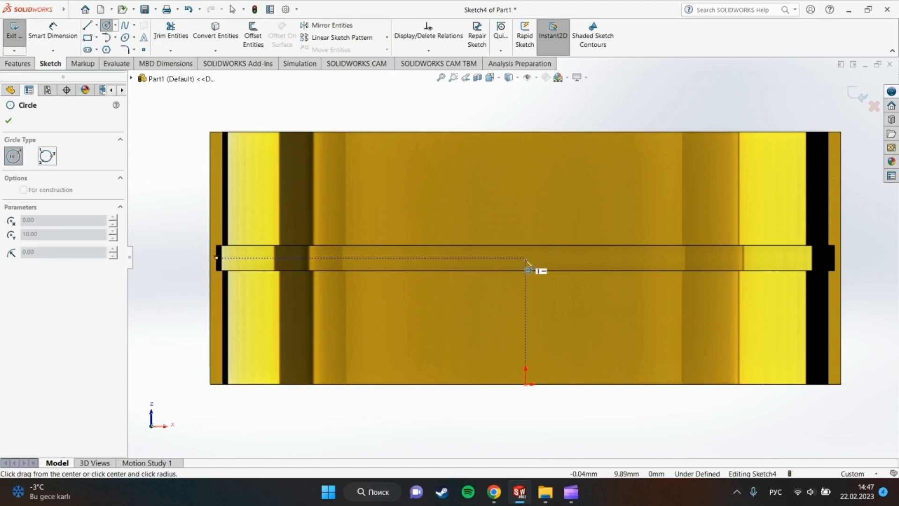
left_click(535, 266)
- Dimension the circle's diameter as 1.5 mm
left_click(58, 38)
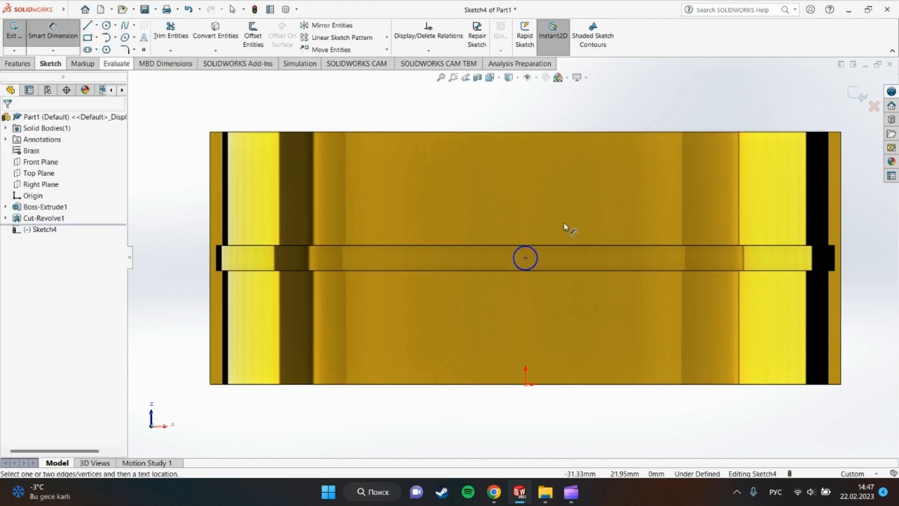
scroll(607, 240, "down", 4)
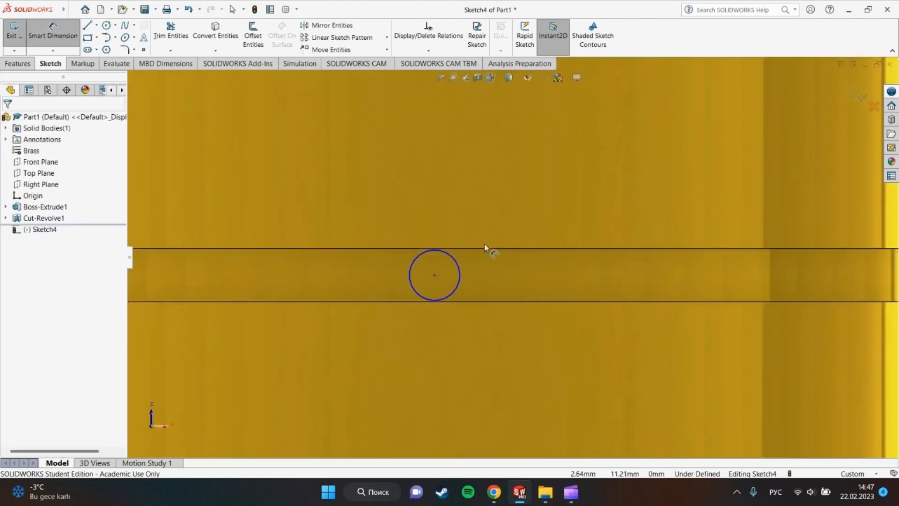
left_click(459, 266)
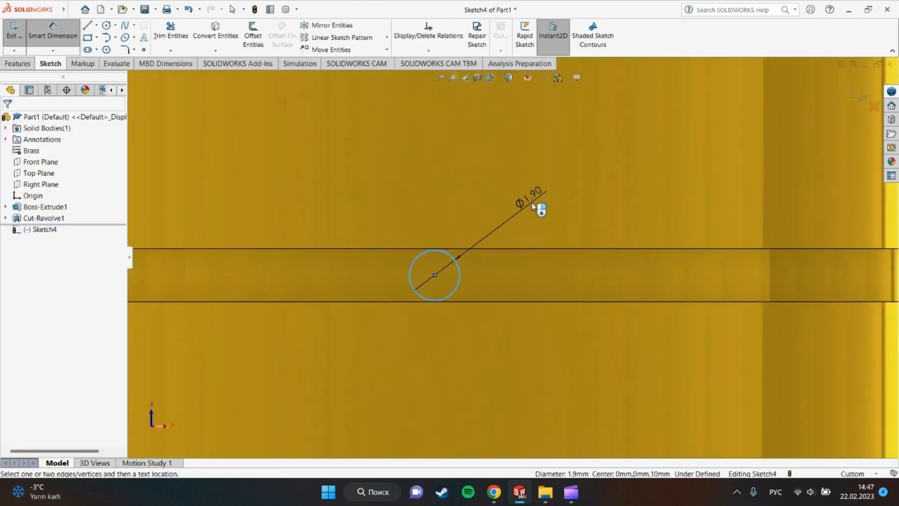
left_click(538, 207)
type("1,5")
key("Return")
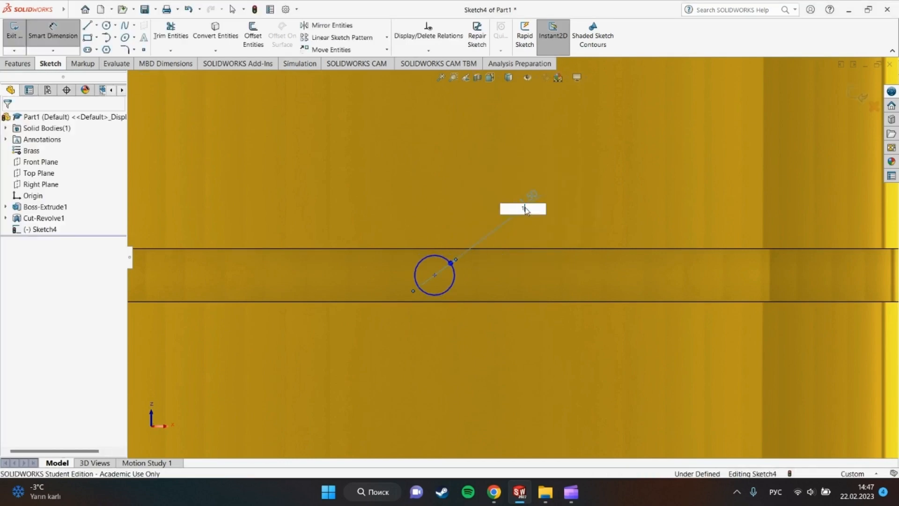
- Set the circle's diameter to 1.8 mm
type("8")
key("Return")
scroll(526, 208, "up", 3)
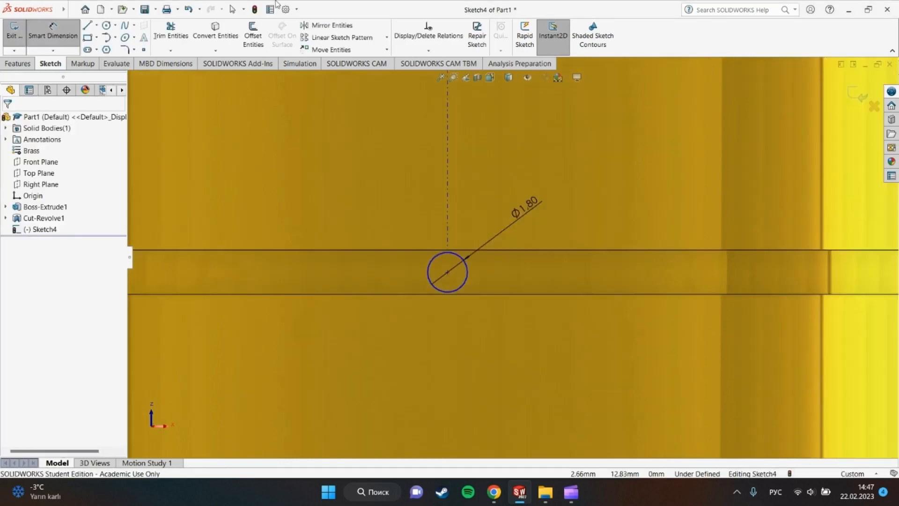
key("Escape")
left_click(19, 63)
left_click(52, 63)
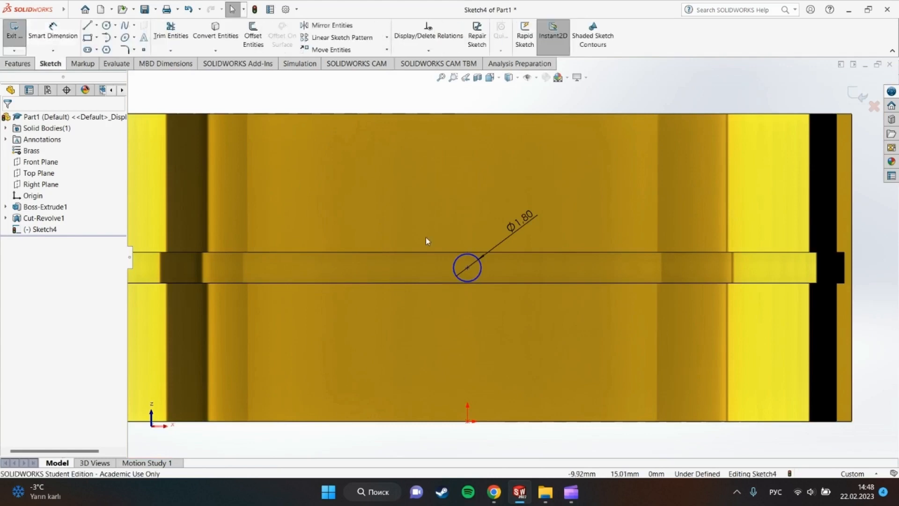
- Add a Vertical relation between the circle's centre and the origin
scroll(473, 258, "up", 2)
left_click(481, 265)
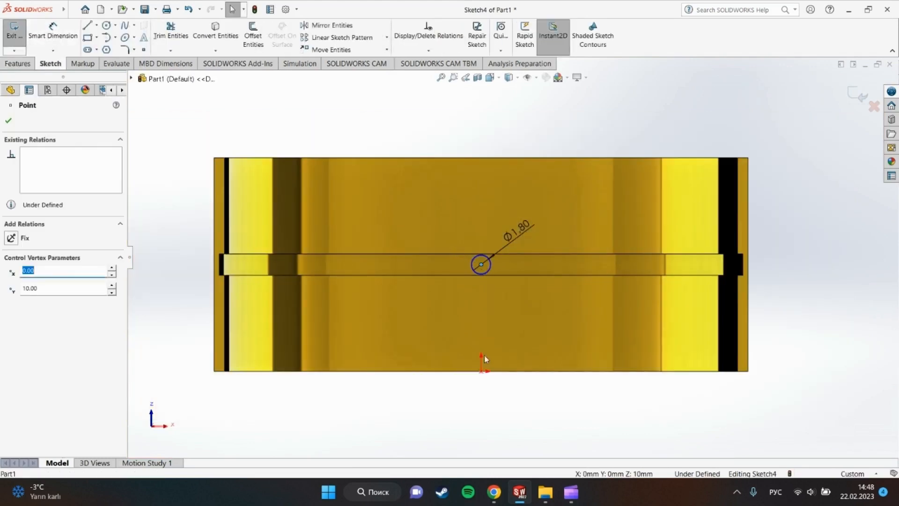
left_click(482, 371, "ctrl")
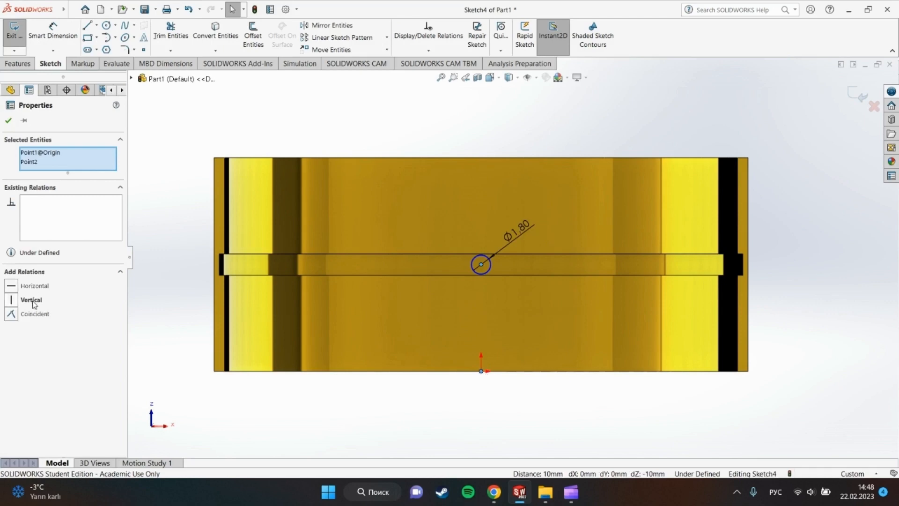
left_click(158, 273)
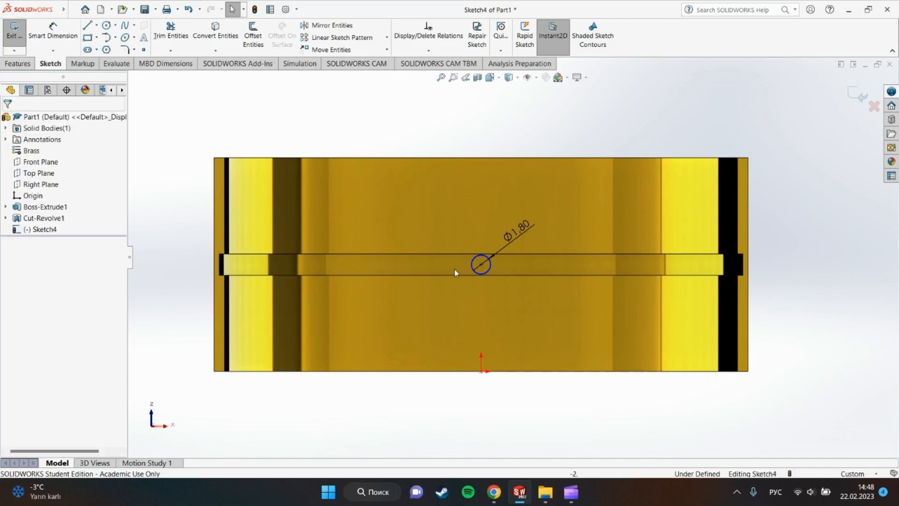
left_click(481, 265)
scroll(220, 268, "down", 5)
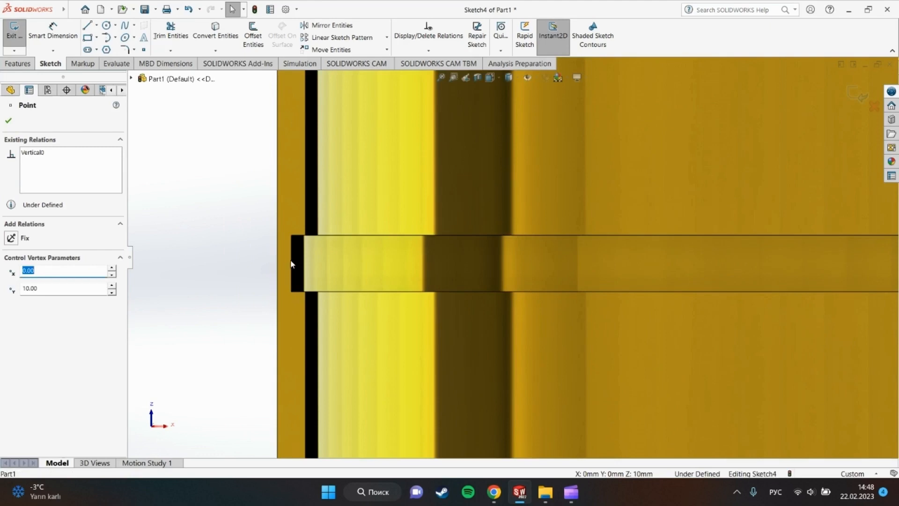
key("Escape")
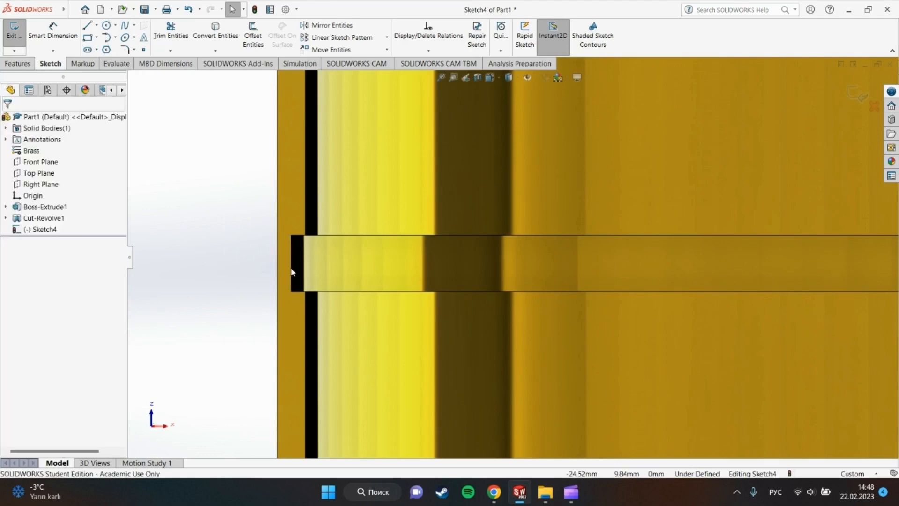
- Dimension the circle's centre 10 mm above the origin
key("f")
key("d")
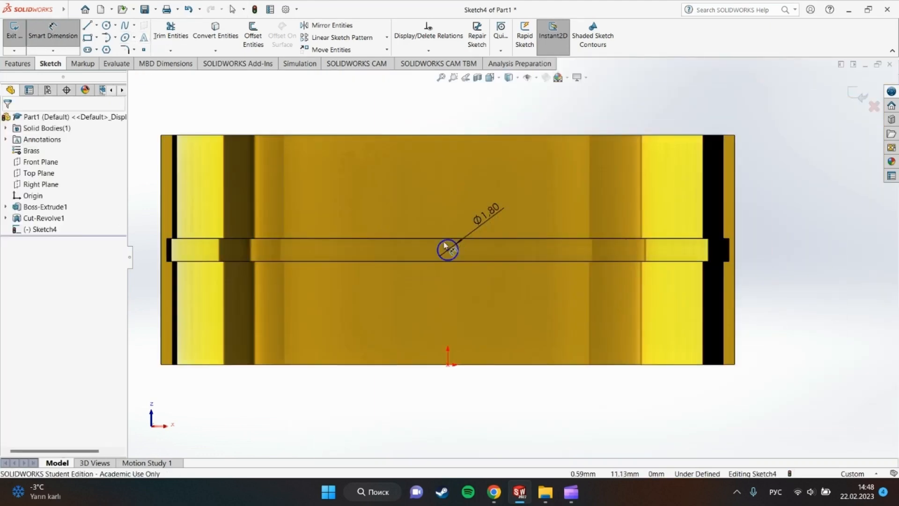
left_click(448, 251)
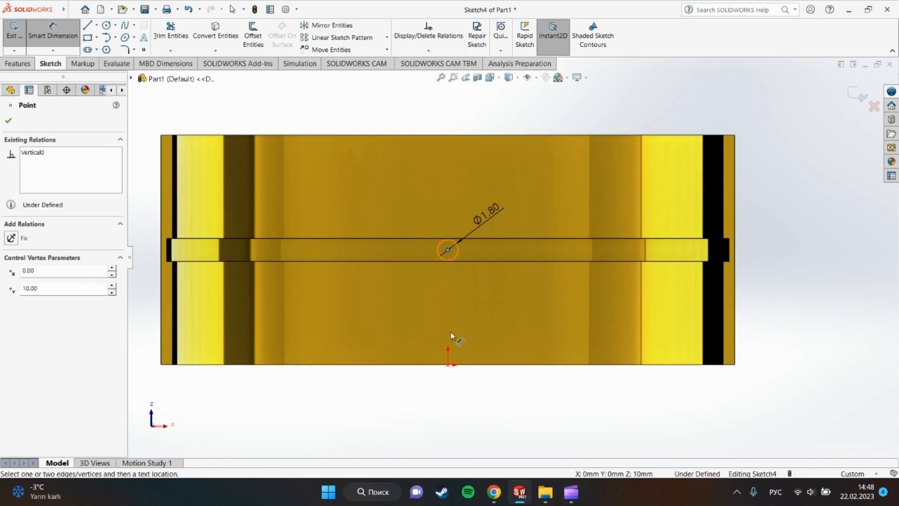
left_click(450, 367)
left_click(494, 305)
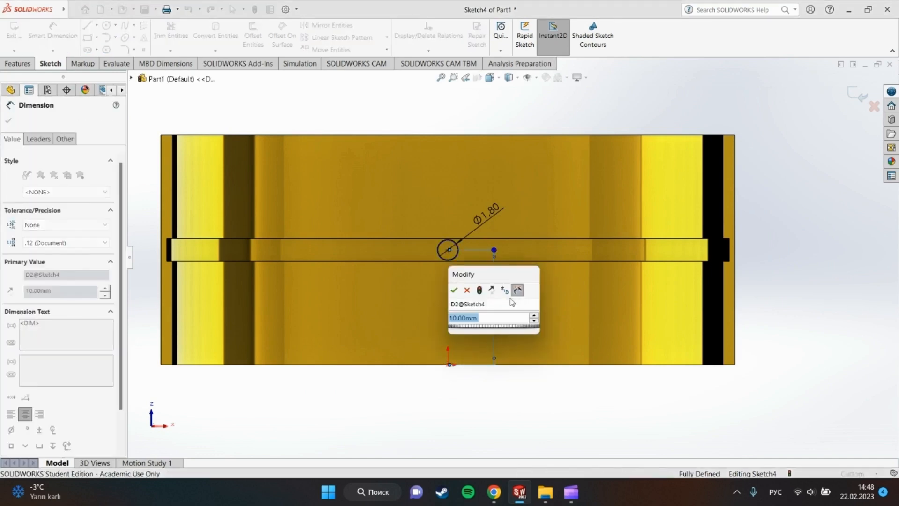
key("Return")
left_click(10, 121)
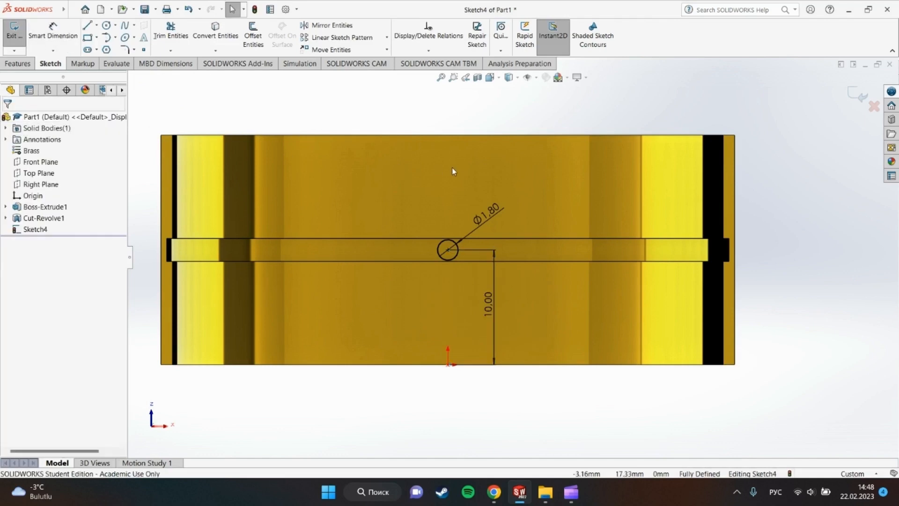
- Cut a round hole through the half ring's wall by extruding the 1.8 mm circle Through All
left_click(27, 67)
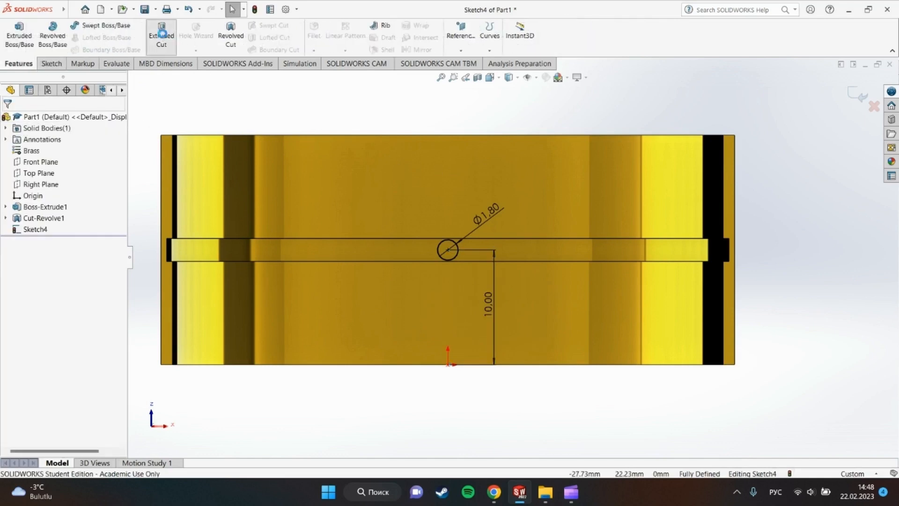
left_click(162, 36)
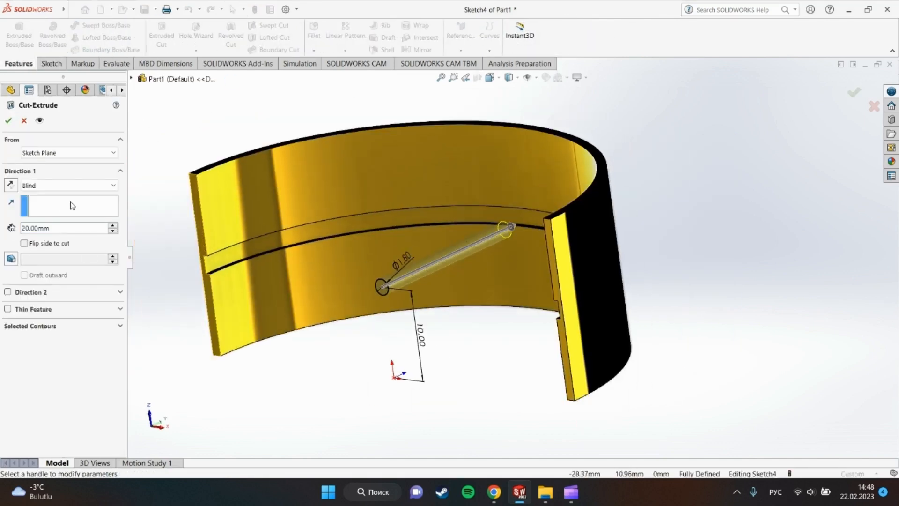
left_click(89, 189)
left_click(47, 203)
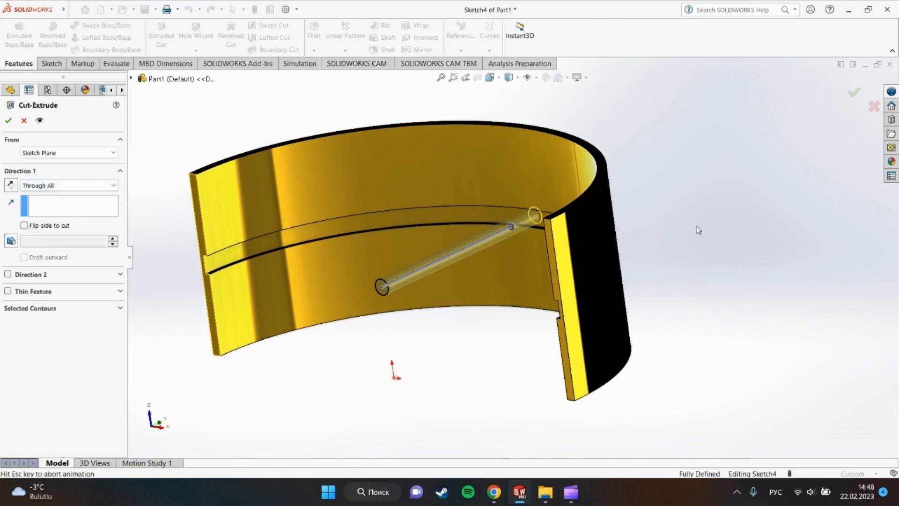
middle_click_drag(473, 220, 447, 203)
key("Return")
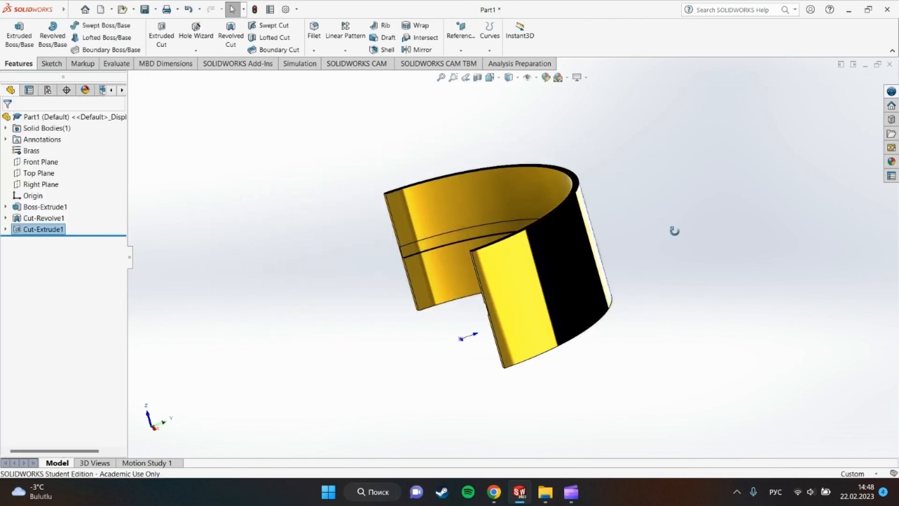
middle_click_drag(675, 229, 744, 197)
left_click(314, 143)
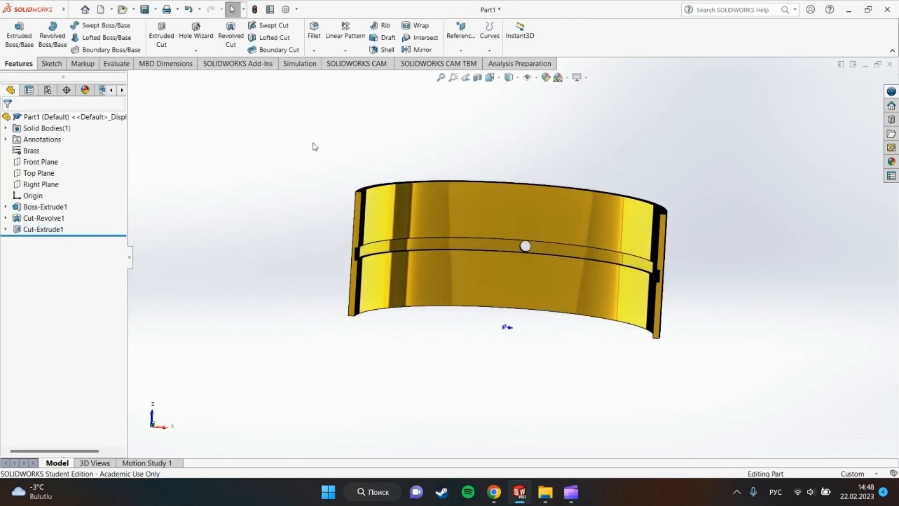
- Save the part as Piston Part4 in the Engine folder
left_click(140, 8)
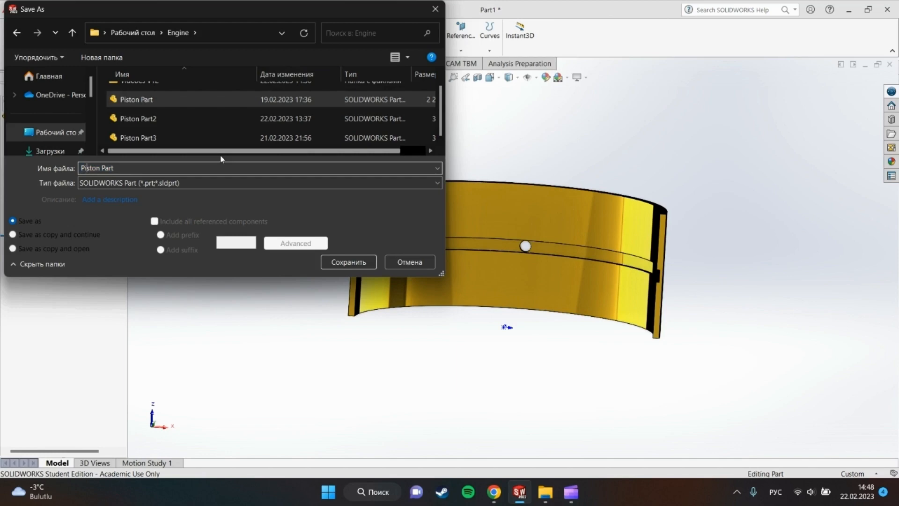
type("4")
key("Return")
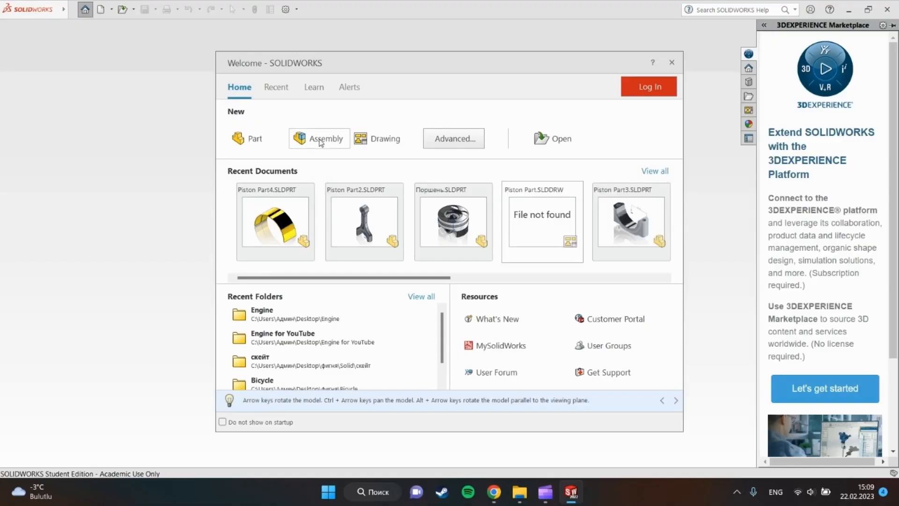
- Start a new assembly from a blank template and load Piston Part2, Piston Part3 and Piston Part4 for insertion
left_click(321, 141)
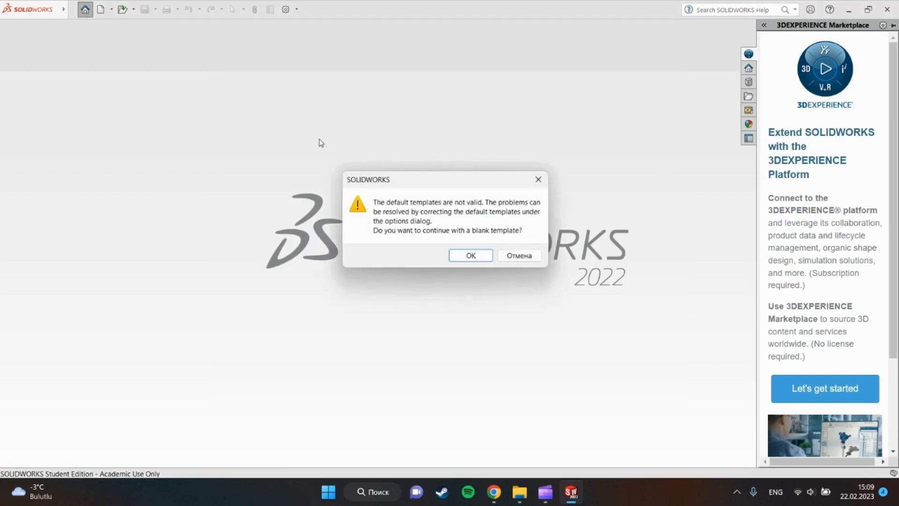
left_click(460, 255)
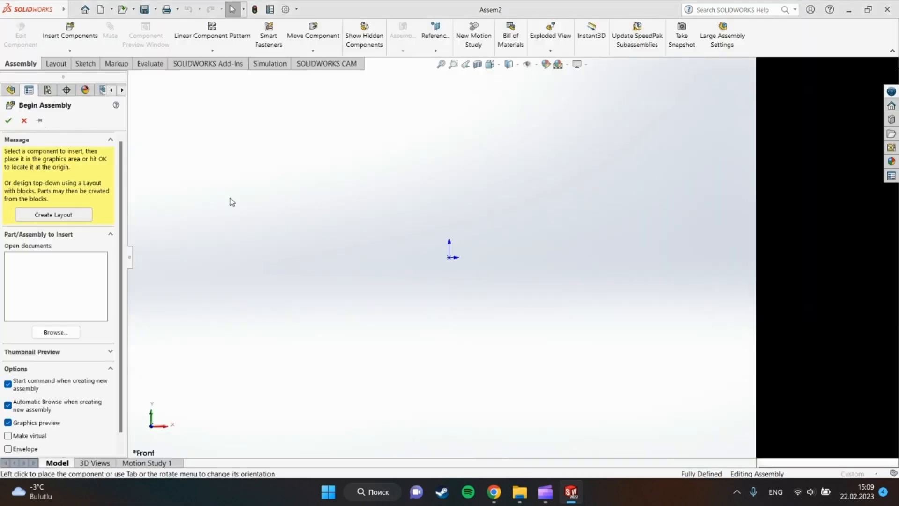
left_click(55, 334)
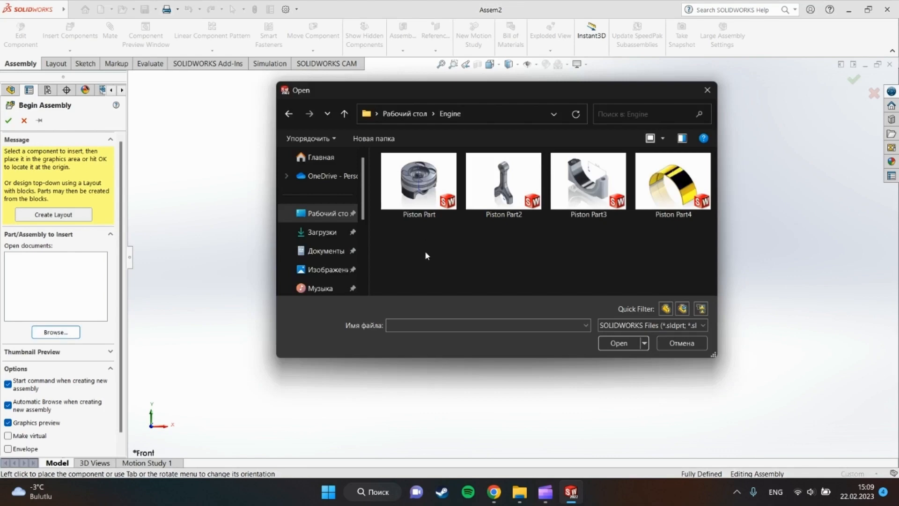
left_click_drag(494, 249, 678, 163)
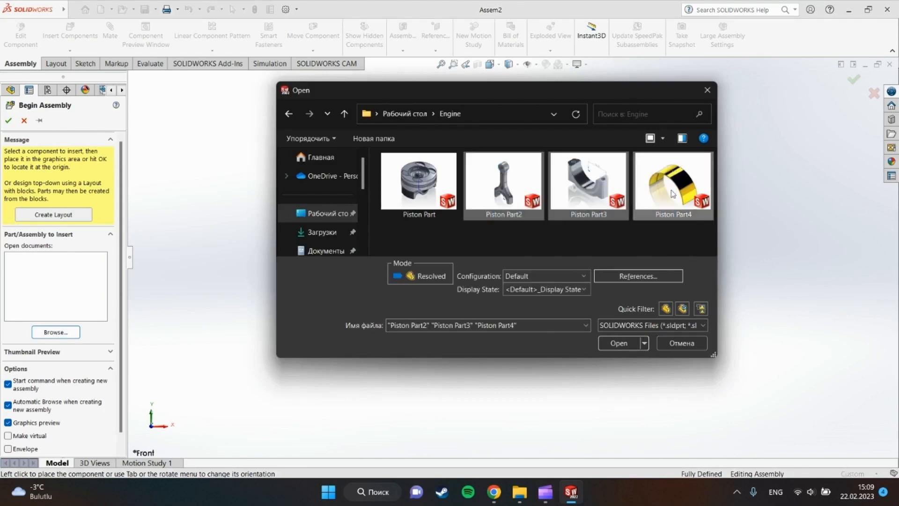
left_click(619, 343)
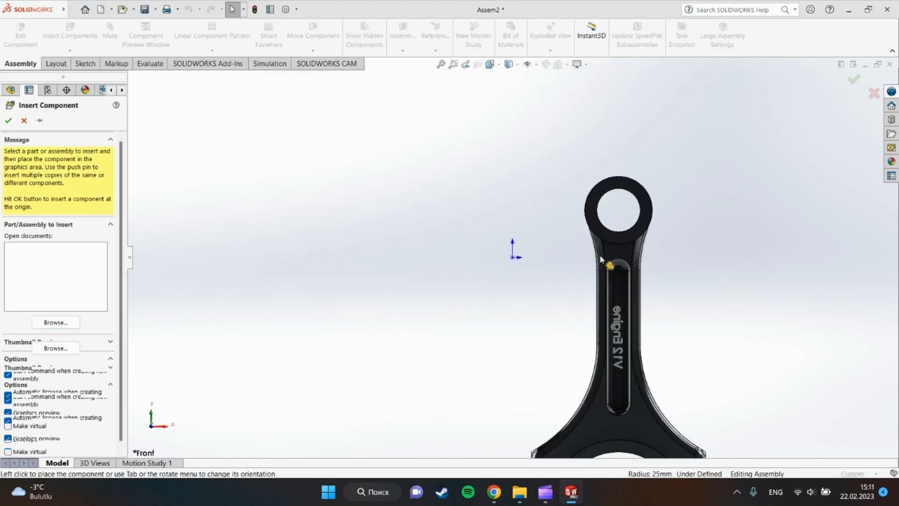
- Place the connecting rod in the assembly, with the rod cap below it and the brass half ring beside them
scroll(611, 230, "up", 3)
middle_click_drag(501, 236, 419, 278)
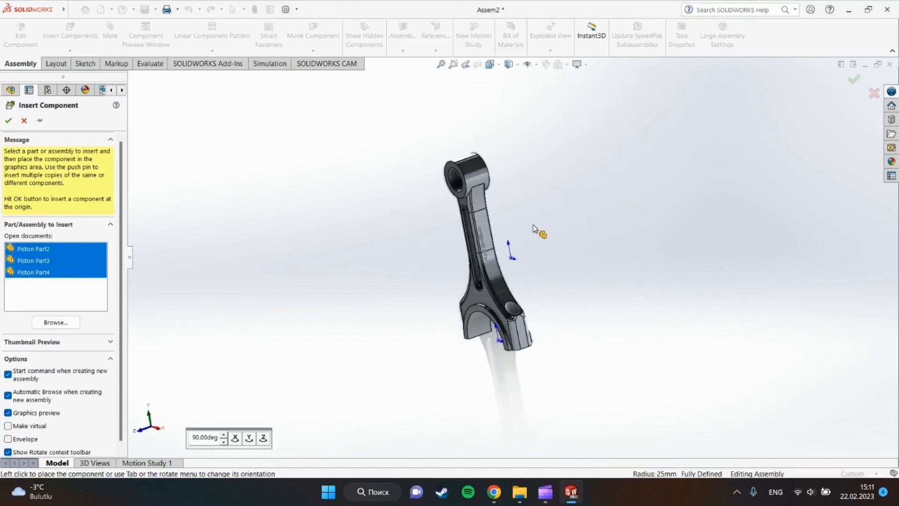
left_click(530, 263)
scroll(530, 262, "down", 2)
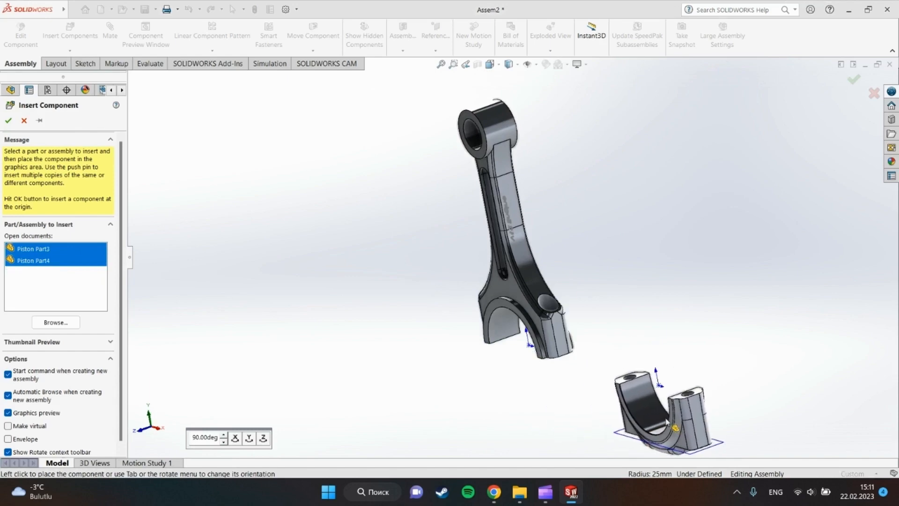
left_click(640, 436)
left_click(751, 281)
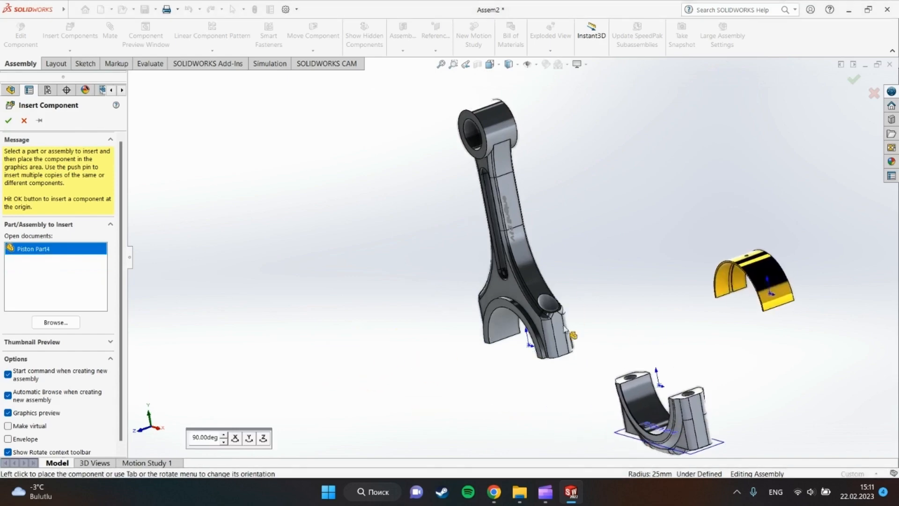
- Add a concentric mate between the brass half ring's outer curved face and the connecting rod's large semicircular bore
middle_click_drag(706, 294, 771, 192)
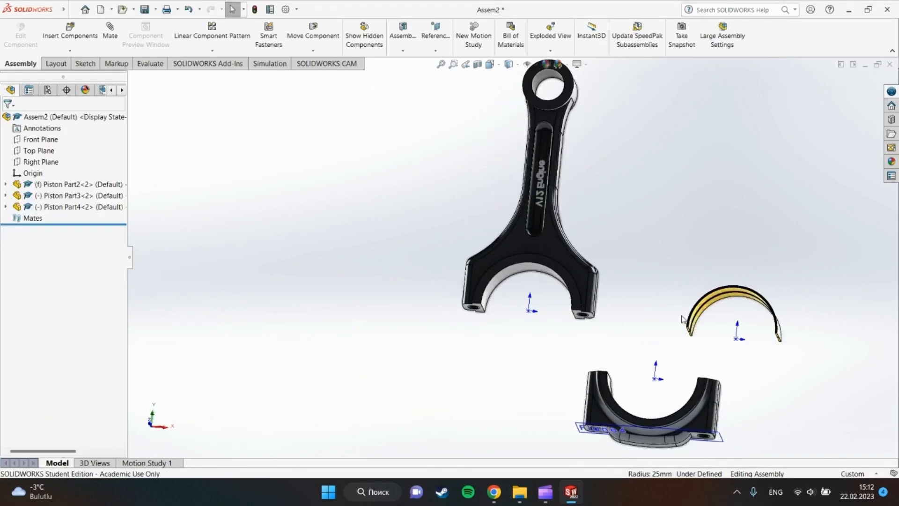
scroll(636, 317, "down", 6)
scroll(703, 283, "up", 3)
scroll(627, 244, "down", 5)
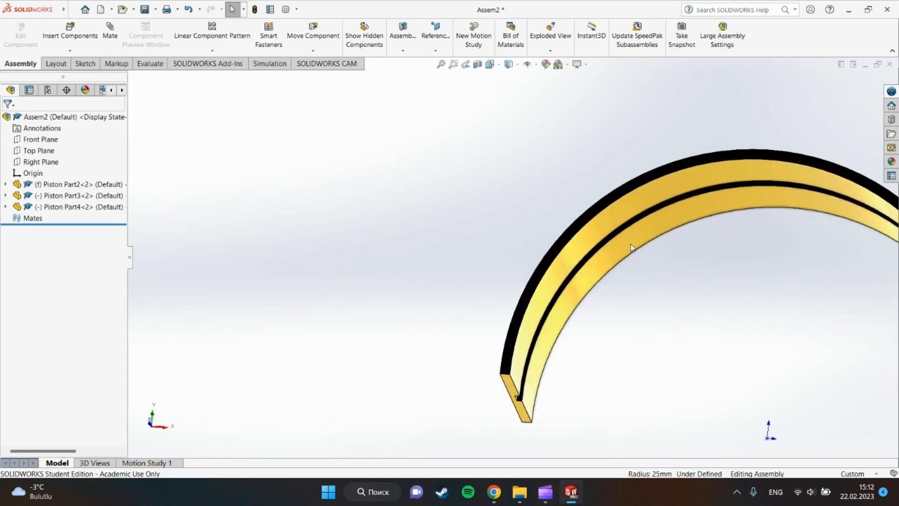
middle_click_drag(627, 246, 617, 317)
left_click(630, 222)
scroll(295, 314, "up", 7)
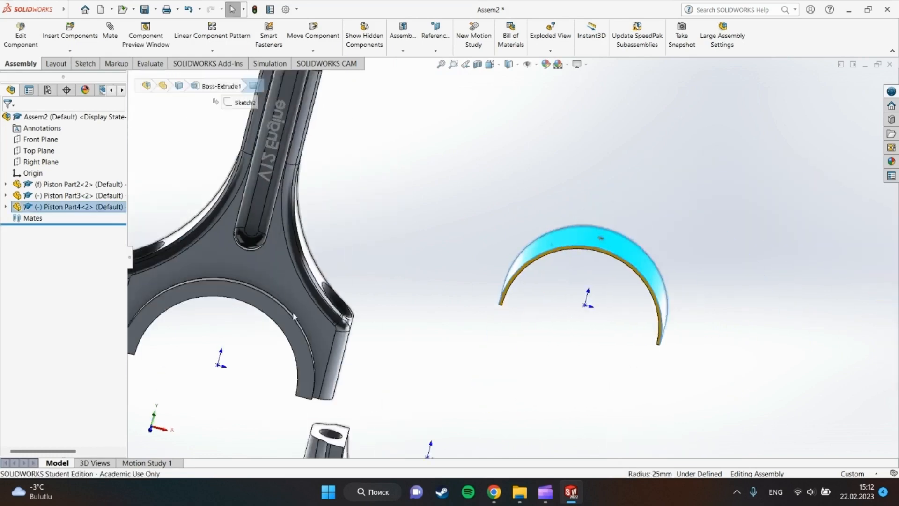
middle_click_drag(286, 345, 332, 305)
left_click(330, 305, "ctrl")
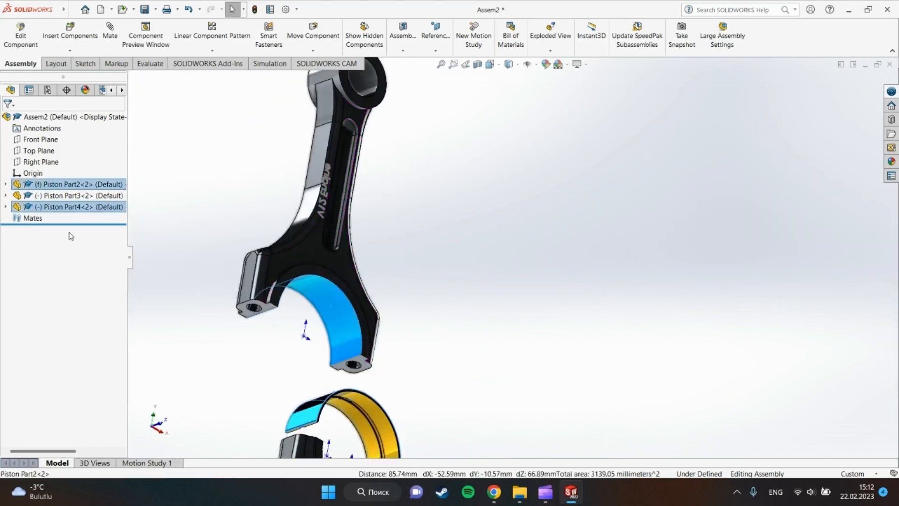
left_click(110, 32)
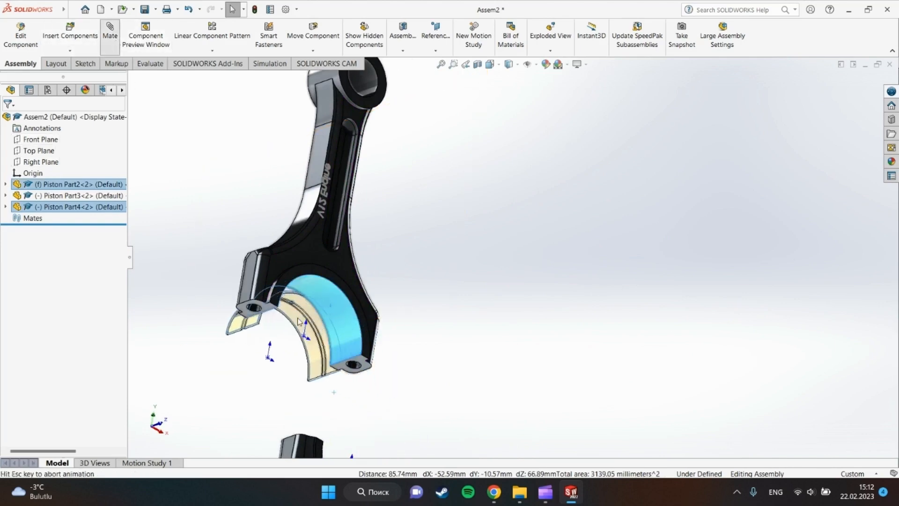
scroll(438, 302, "up", 3)
scroll(438, 302, "down", 3)
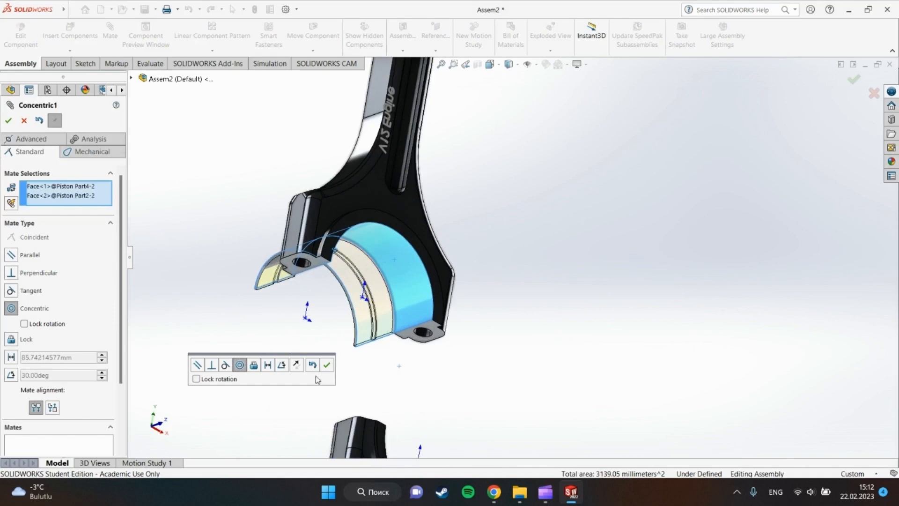
left_click(326, 365)
- Add a coincident mate between the half ring's outer circular edge and the circular edge of the connecting rod's large bore
scroll(413, 284, "down", 4)
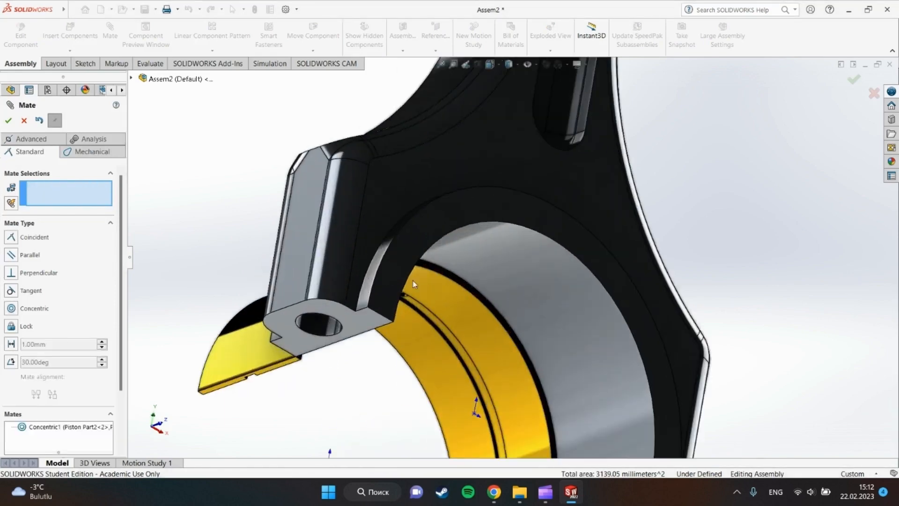
scroll(413, 283, "down", 3)
scroll(180, 287, "up", 4)
middle_click_drag(209, 283, 257, 307)
scroll(208, 251, "up", 1)
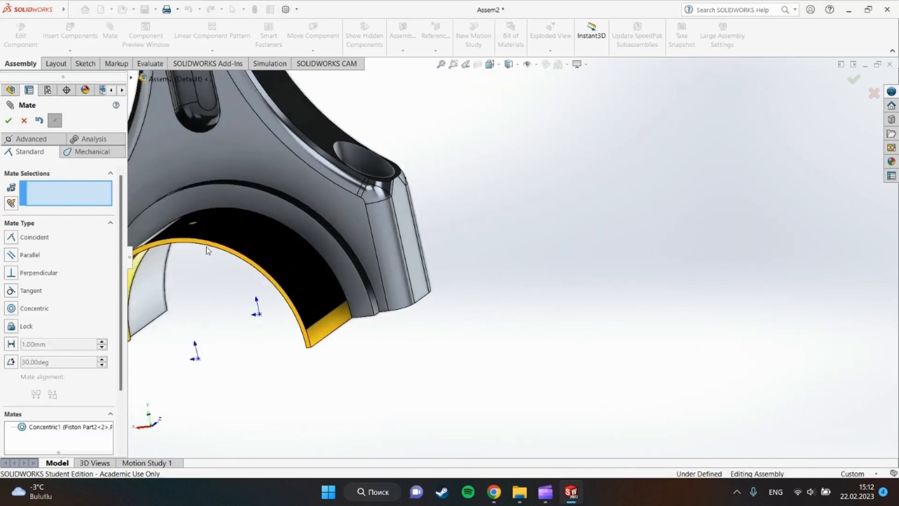
scroll(208, 250, "down", 5)
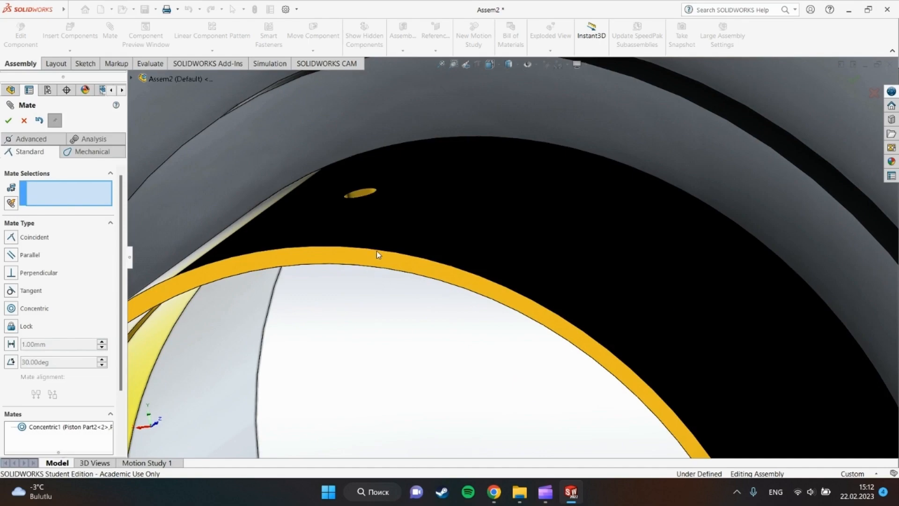
left_click(377, 252)
scroll(594, 201, "down", 3)
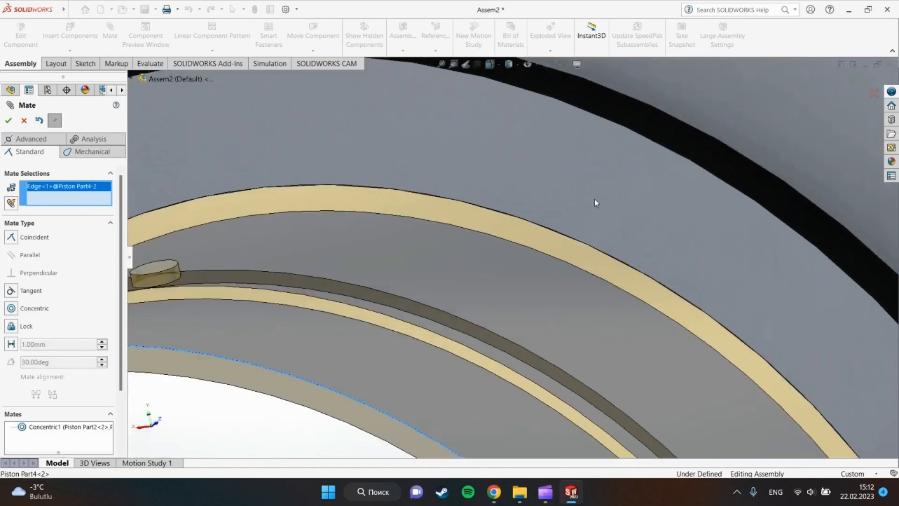
scroll(596, 203, "up", 5)
scroll(641, 359, "down", 5)
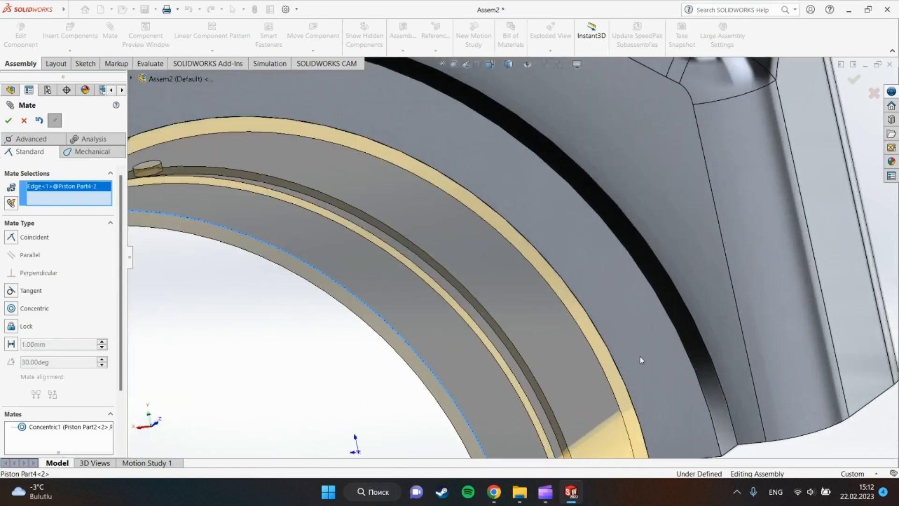
left_click(639, 421)
scroll(529, 382, "up", 5)
scroll(276, 367, "up", 2)
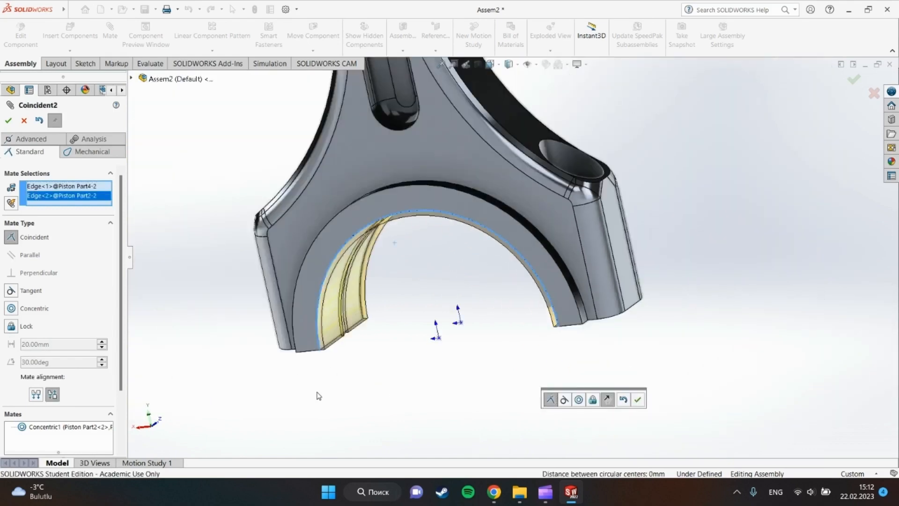
left_click(637, 399)
- Add a coincident mate between the half ring's straight outer end edge and the inner edge of the rod's flat end face
scroll(619, 257, "down", 5)
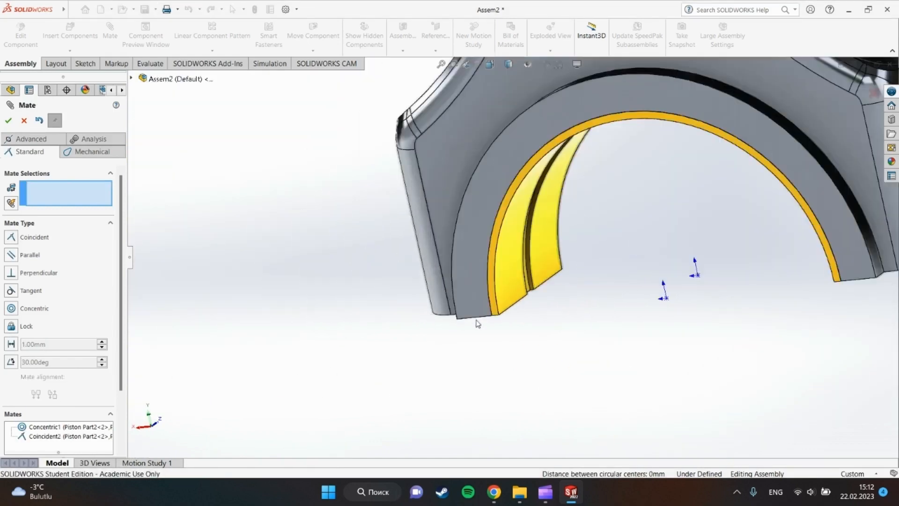
middle_click_drag(619, 257, 634, 203)
scroll(634, 202, "down", 6)
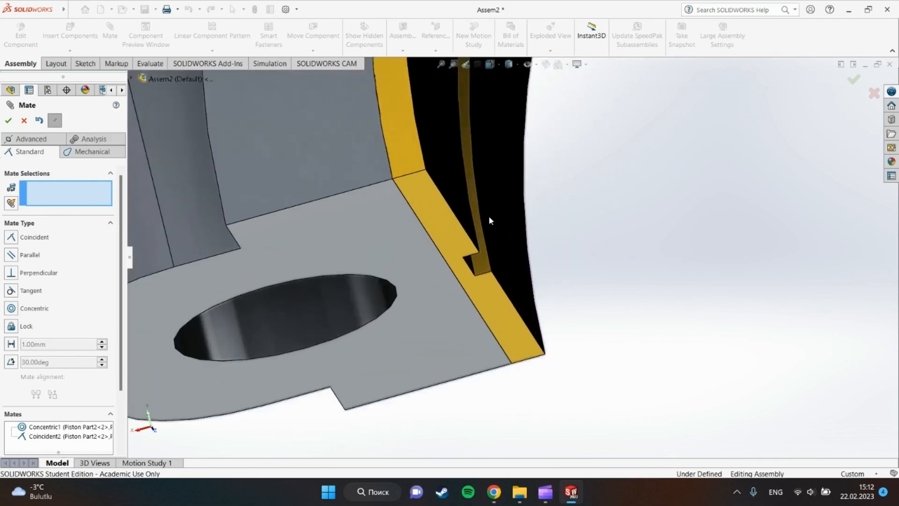
mouse_move(432, 176)
left_mouse_down()
mouse_move(464, 251)
mouse_move(448, 147)
mouse_move(431, 176)
left_mouse_up()
left_click(431, 176)
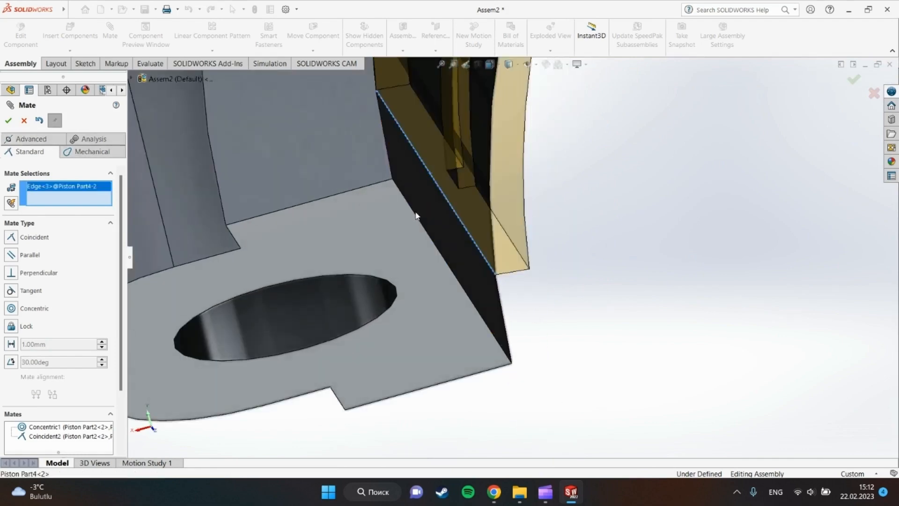
left_click(415, 217)
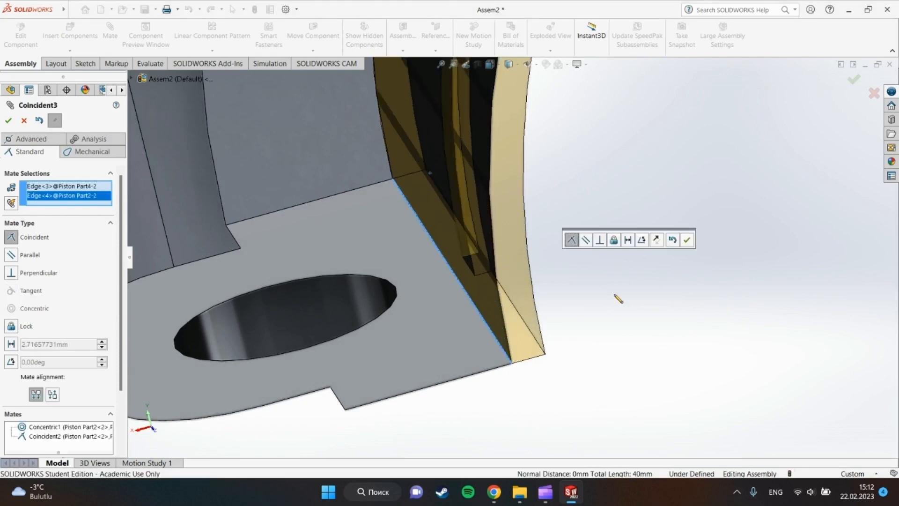
left_click(689, 241)
- Add a coincident mate between the rod cap's flat end face and the connecting rod's matching bolt-hole end face
scroll(622, 300, "up", 8)
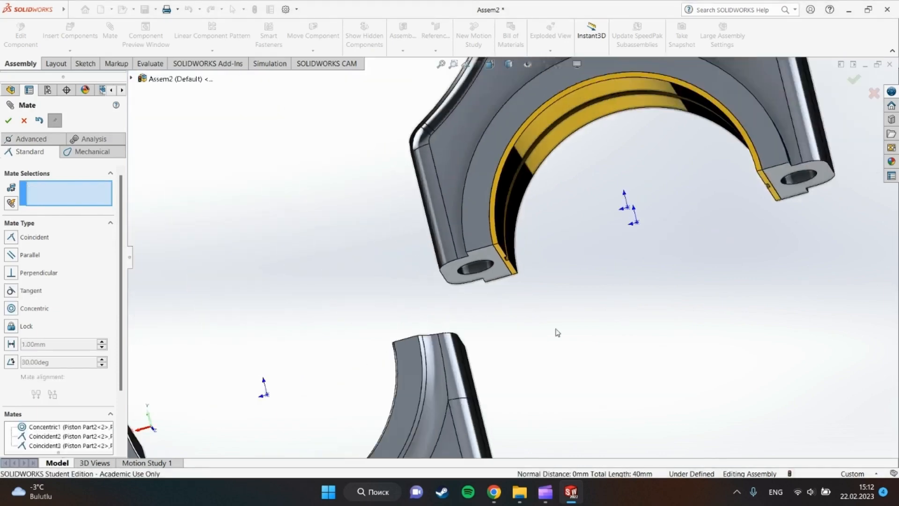
scroll(417, 309, "down", 3)
scroll(418, 281, "up", 5)
scroll(423, 312, "up", 5)
middle_click_drag(490, 311, 579, 360)
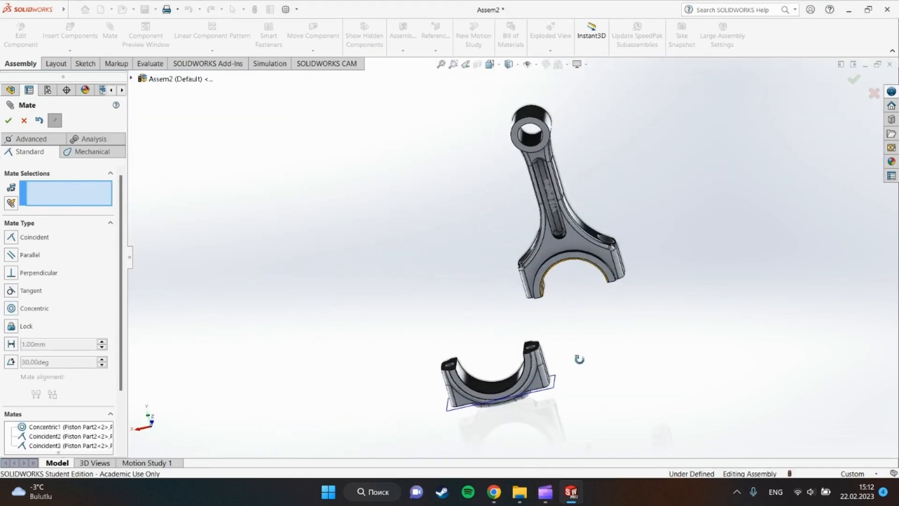
scroll(567, 356, "down", 5)
left_click(480, 291)
middle_click_drag(675, 214, 614, 141, "ctrl")
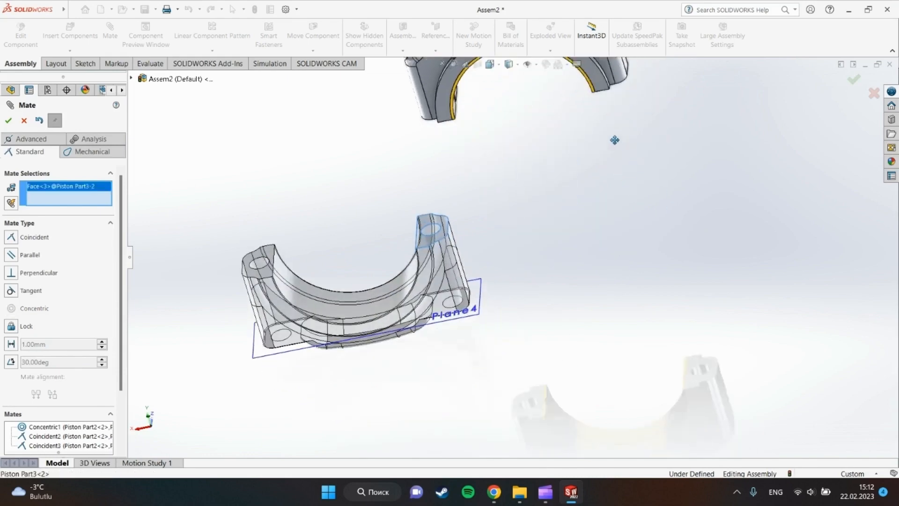
middle_click_drag(611, 234, 570, 124)
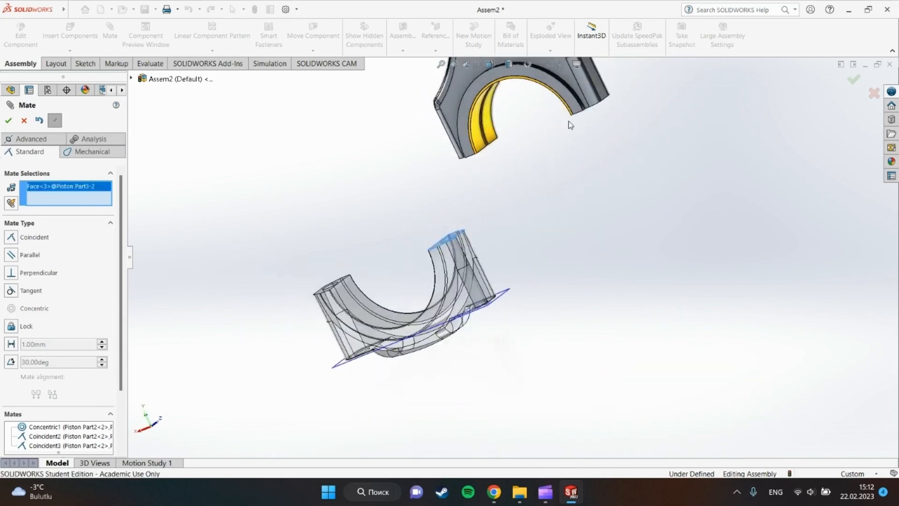
scroll(601, 120, "up", 3)
scroll(537, 201, "down", 6)
middle_click_drag(523, 232, 567, 174)
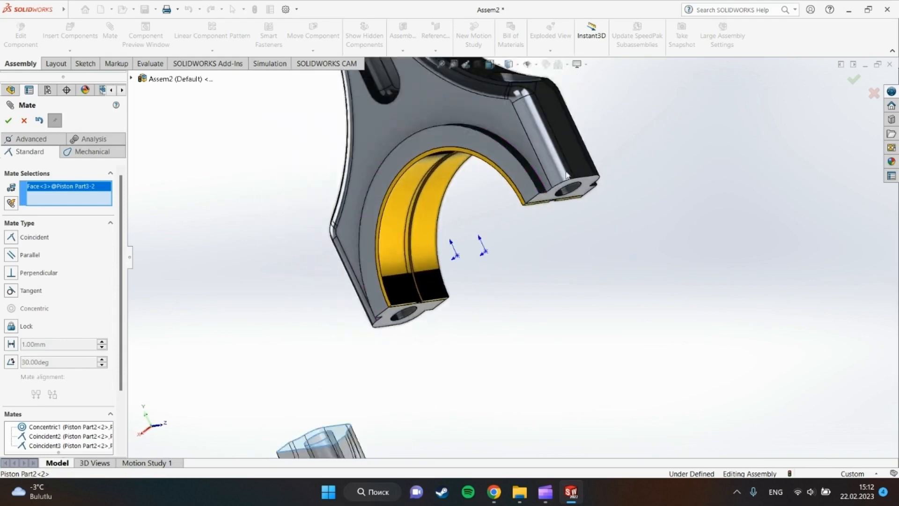
left_click(553, 197)
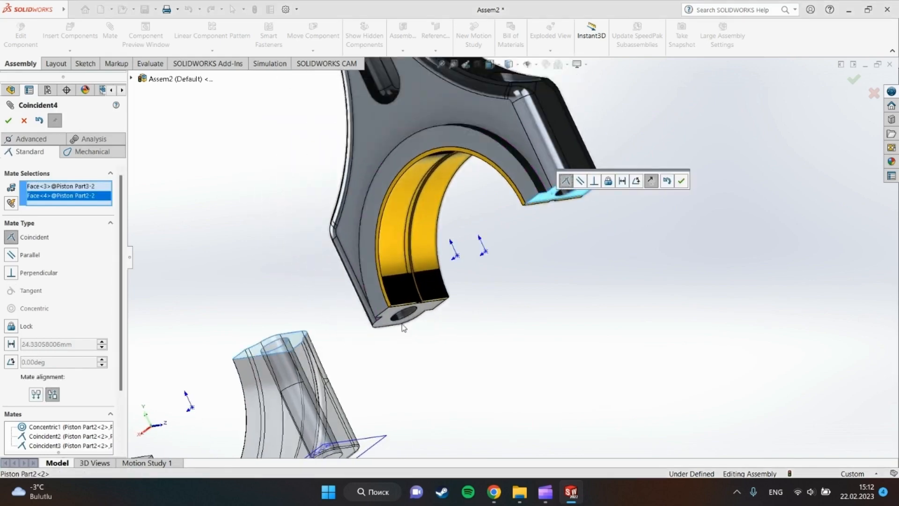
left_click(682, 180)
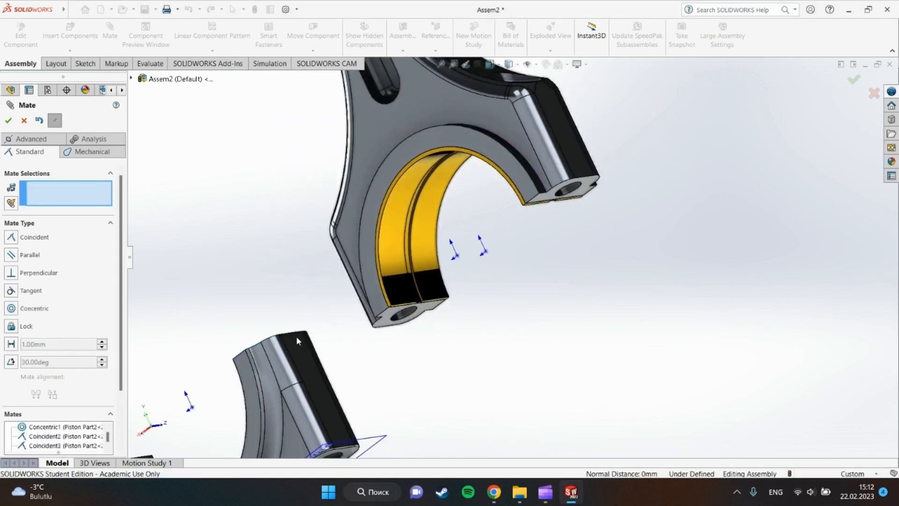
- Add a concentric mate between the circular edges of the rod cap's first bolt hole and the connecting rod's bolt hole
middle_click_drag(311, 348, 361, 393)
scroll(274, 357, "down", 5)
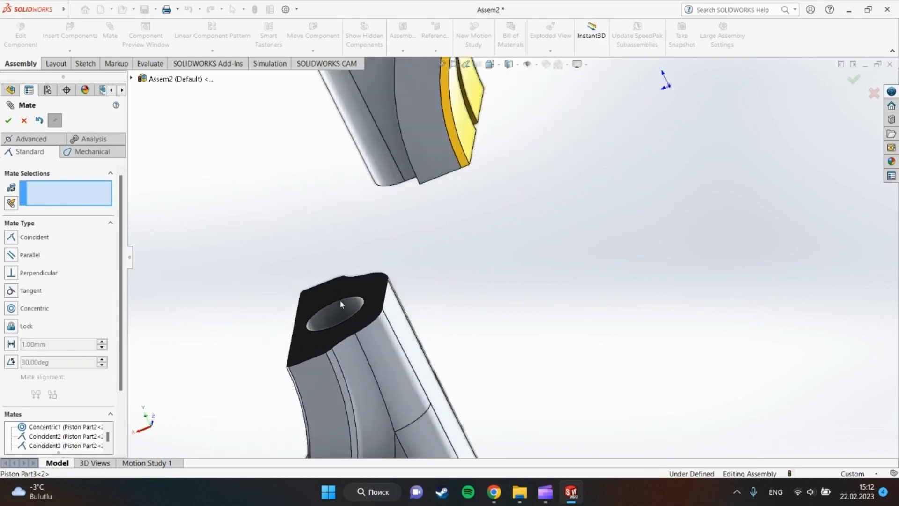
left_click(350, 299)
scroll(707, 150, "up", 5)
scroll(627, 108, "down", 5)
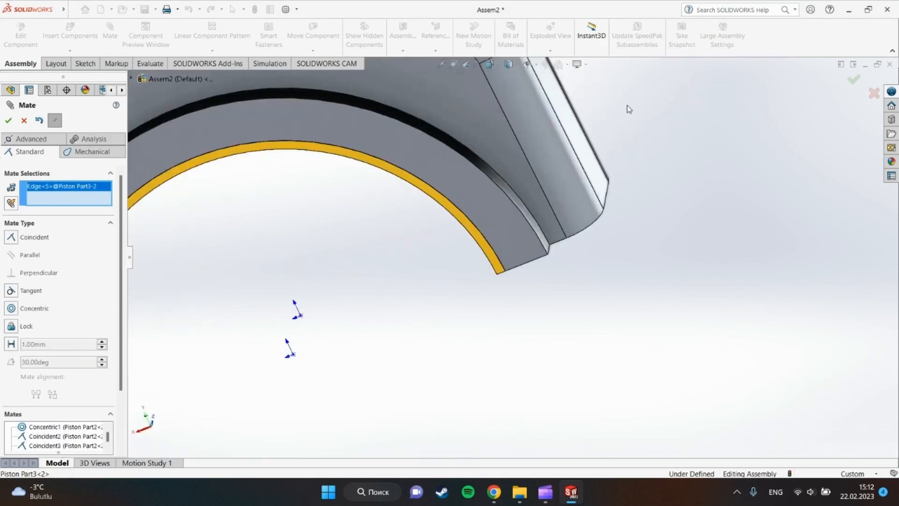
scroll(595, 150, "up", 5)
middle_click_drag(611, 164, 580, 275)
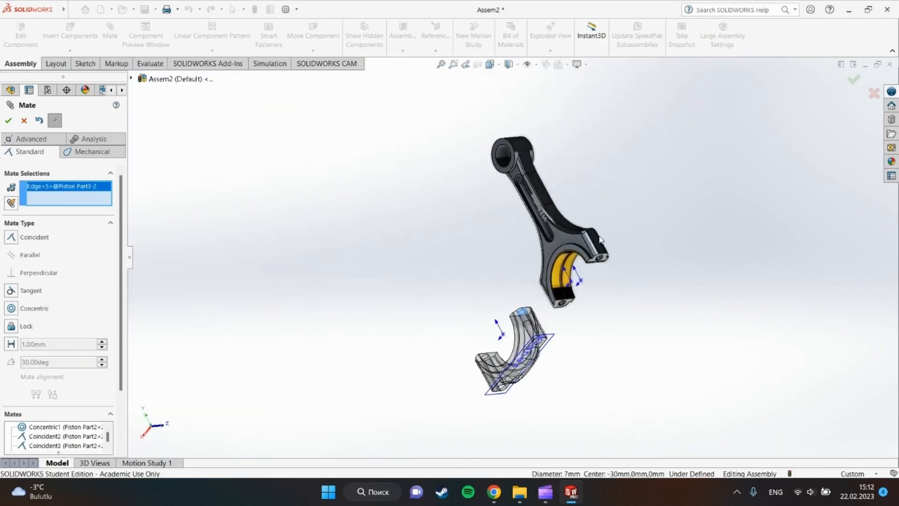
scroll(580, 275, "down", 6)
scroll(465, 310, "down", 5)
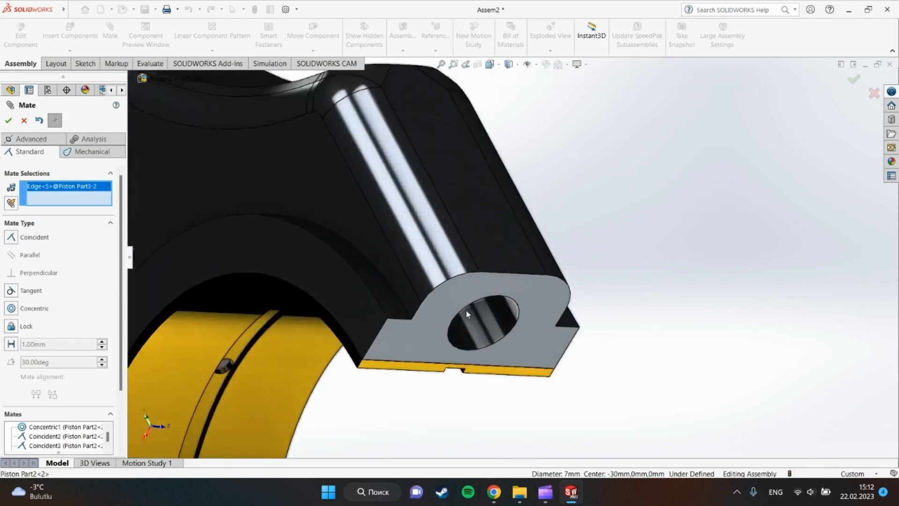
left_click(484, 292)
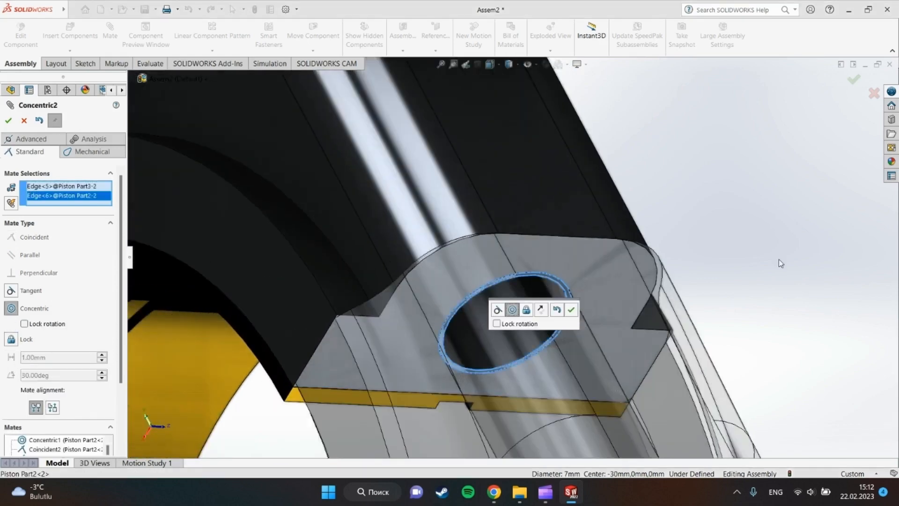
left_click(9, 120)
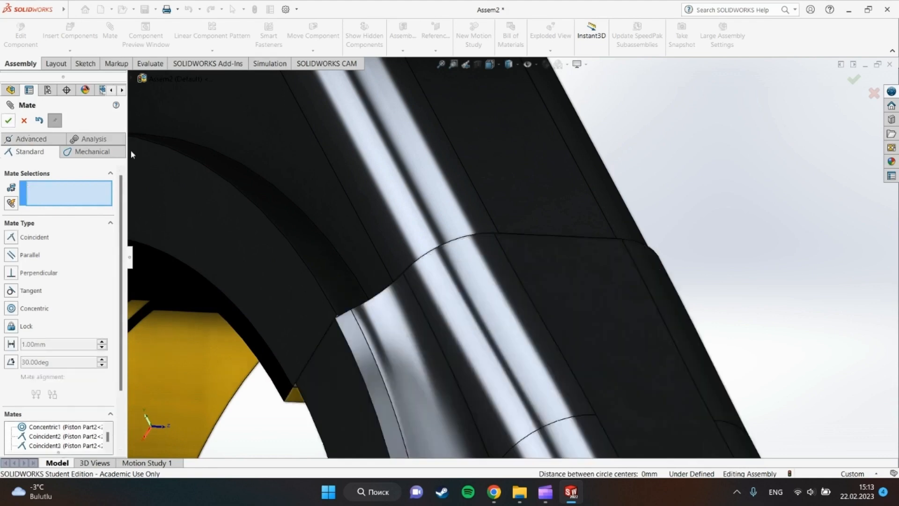
- Add a concentric mate between the circular edges of the rod cap's second bolt hole and the connecting rod's matching bolt hole, and finish mating
scroll(555, 326, "up", 4)
middle_click_drag(694, 295, 675, 330)
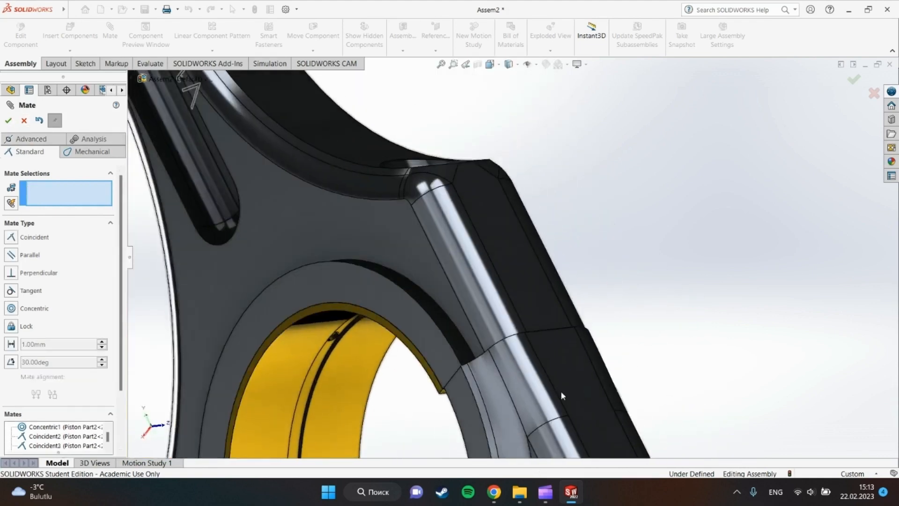
scroll(509, 423, "up", 4)
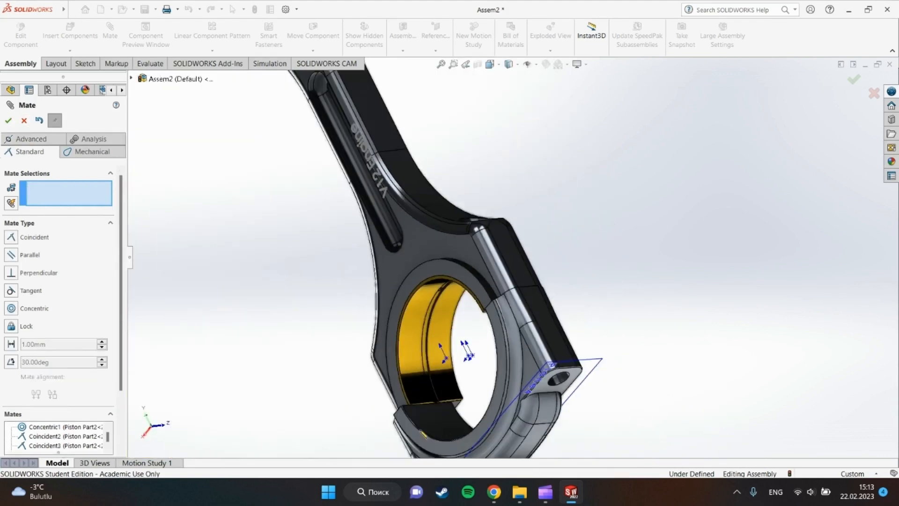
scroll(518, 356, "down", 3)
left_click_drag(488, 383, 543, 382)
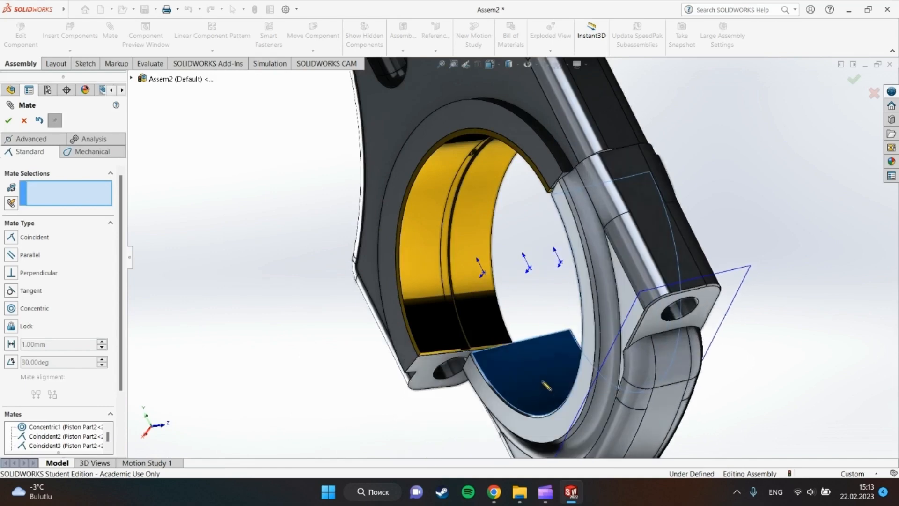
scroll(430, 381, "up", 2)
scroll(431, 382, "down", 4)
middle_click_drag(456, 323, 619, 356)
scroll(278, 217, "down", 4)
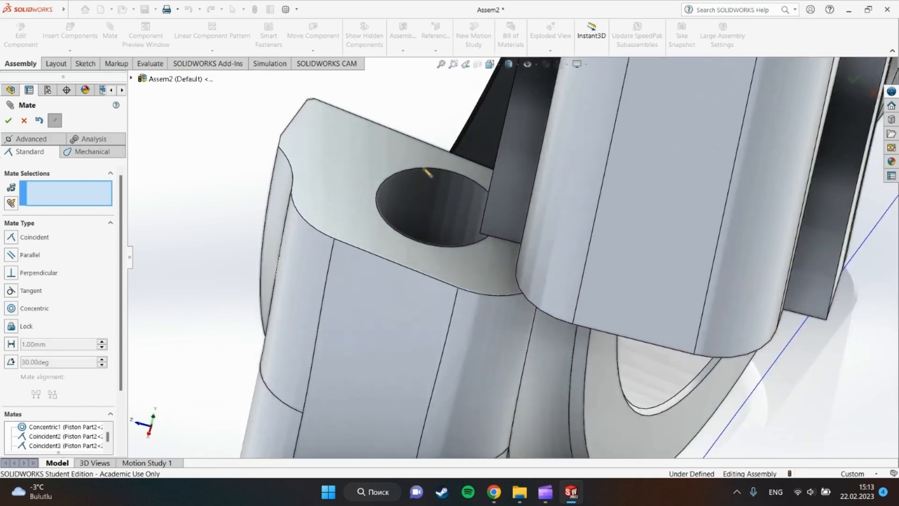
left_click(423, 169)
middle_click_drag(675, 277, 576, 155)
scroll(711, 245, "down", 4)
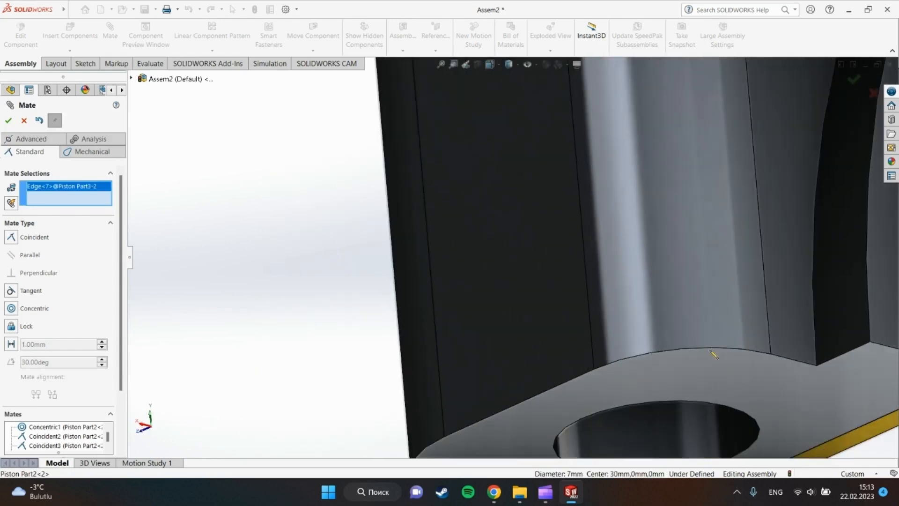
scroll(711, 351, "down", 2)
left_click(533, 356)
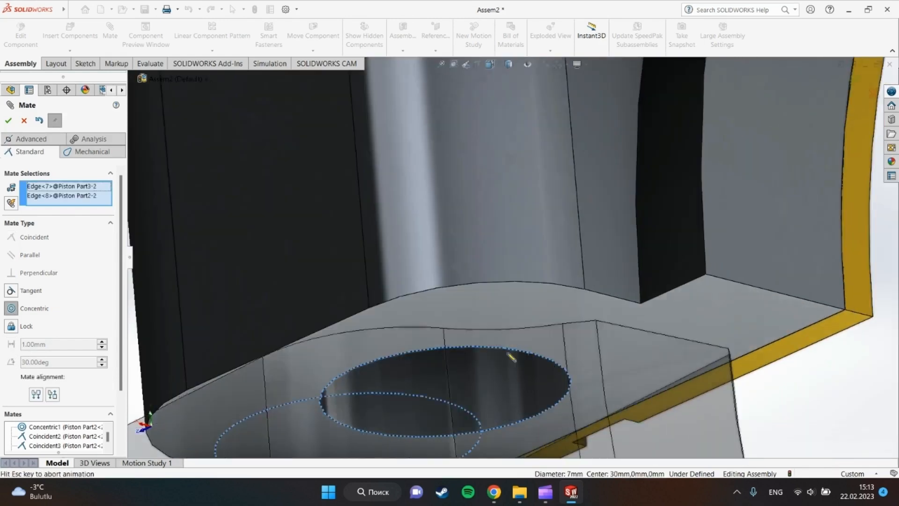
left_click(564, 374)
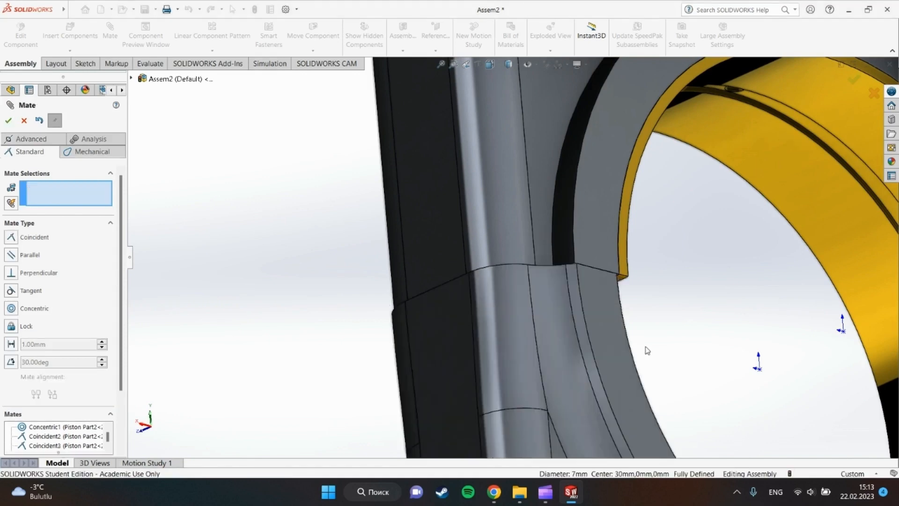
scroll(749, 349, "up", 6)
middle_click_drag(801, 352, 680, 378)
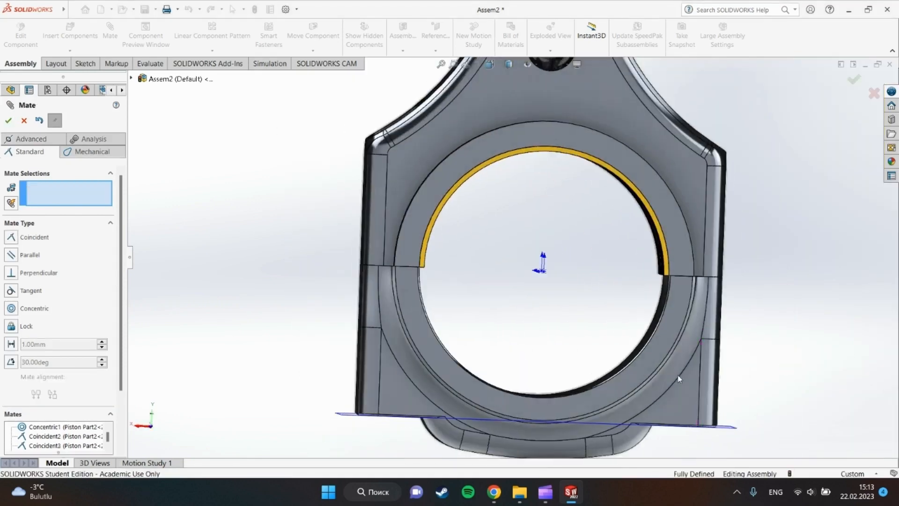
left_click(8, 121)
scroll(509, 250, "down", 2)
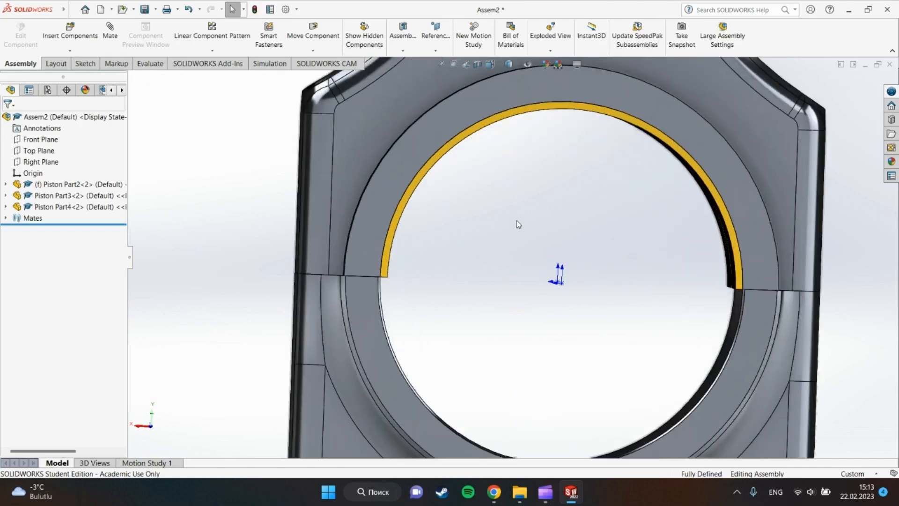
scroll(517, 220, "up", 2)
scroll(520, 215, "down", 2)
left_click(623, 146)
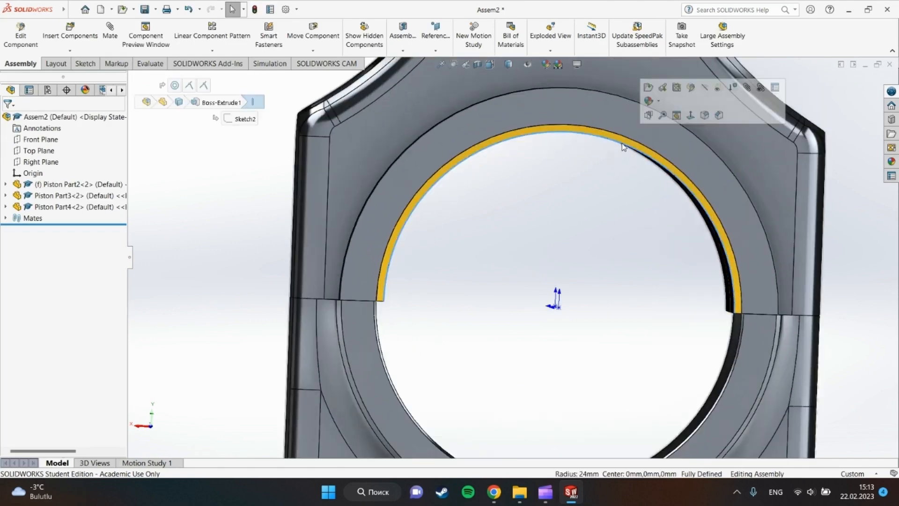
scroll(590, 183, "up", 2)
left_click(237, 153)
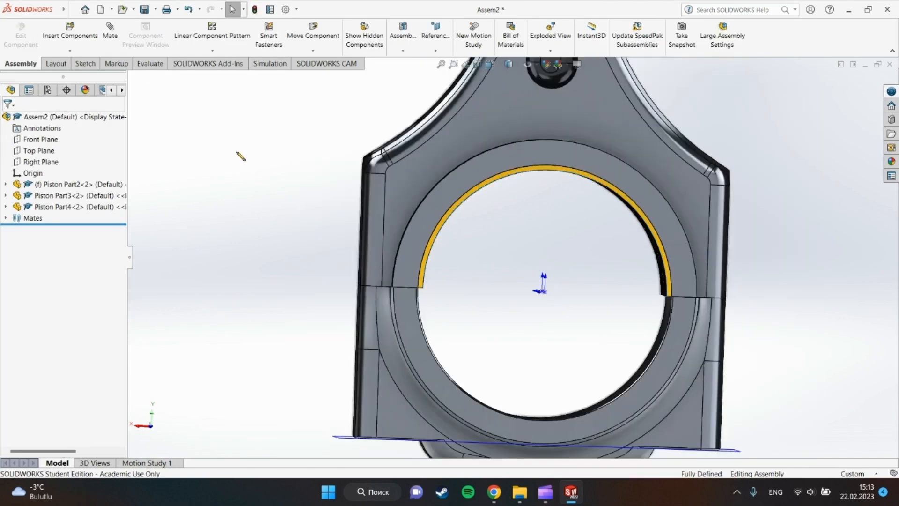
- Mirror the brass half ring, Piston Part4, about the assembly's Top Plane, keeping the default Center of bounding box mirror type
left_click(216, 50)
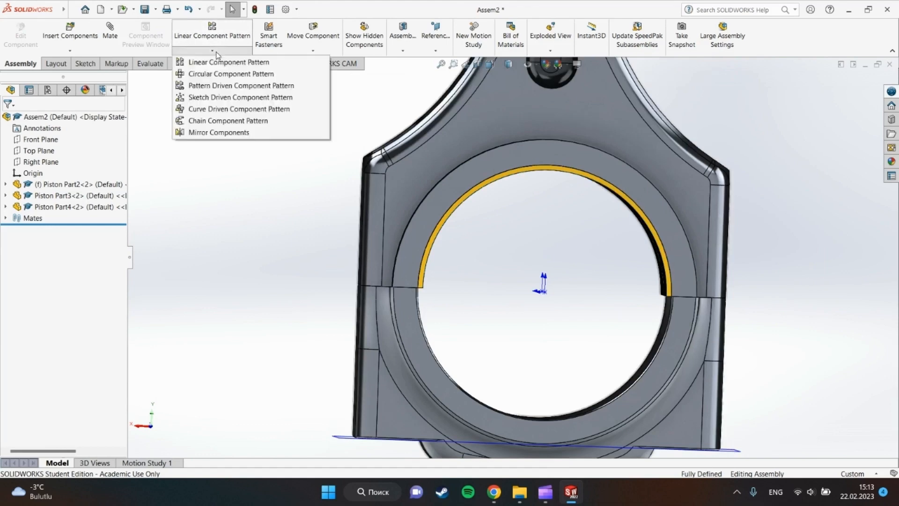
left_click(201, 133)
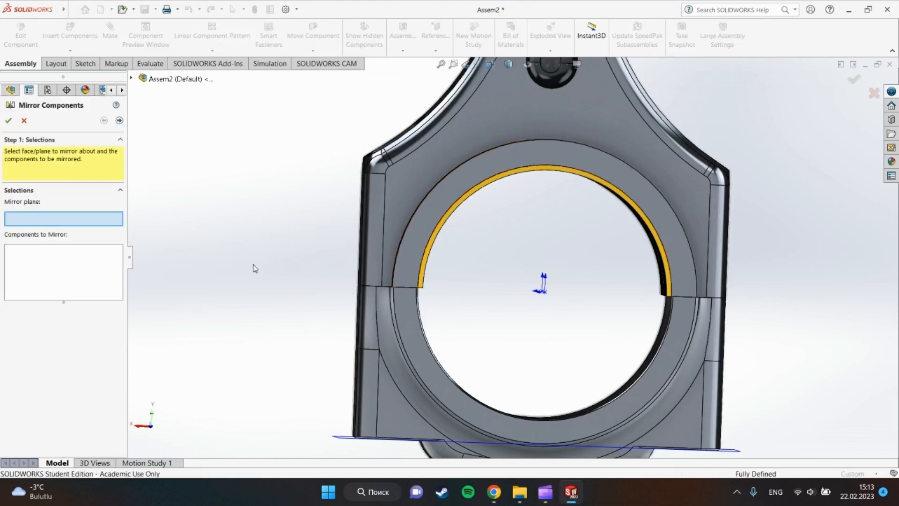
left_click(144, 81)
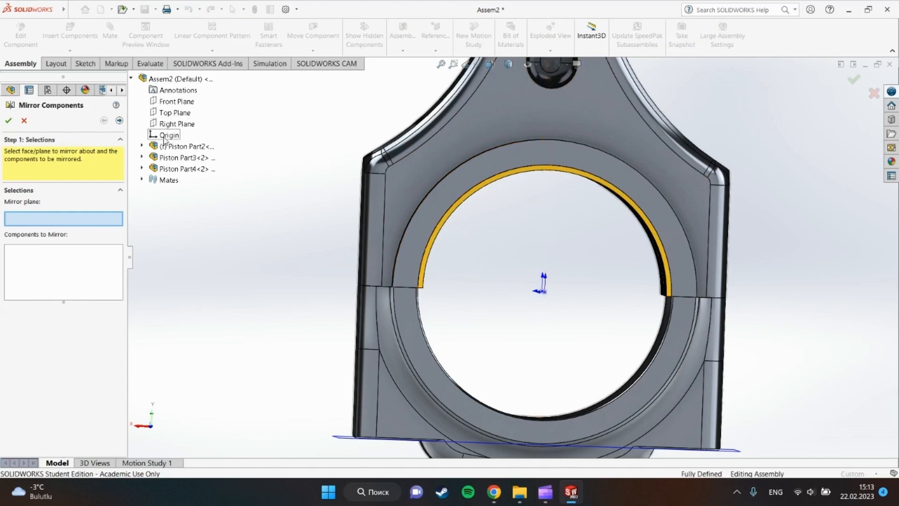
left_click(169, 115)
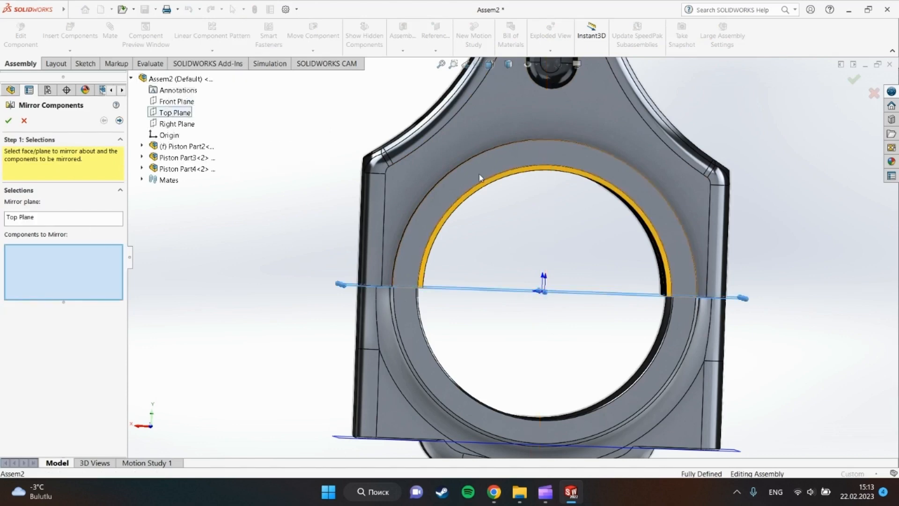
left_click(489, 183)
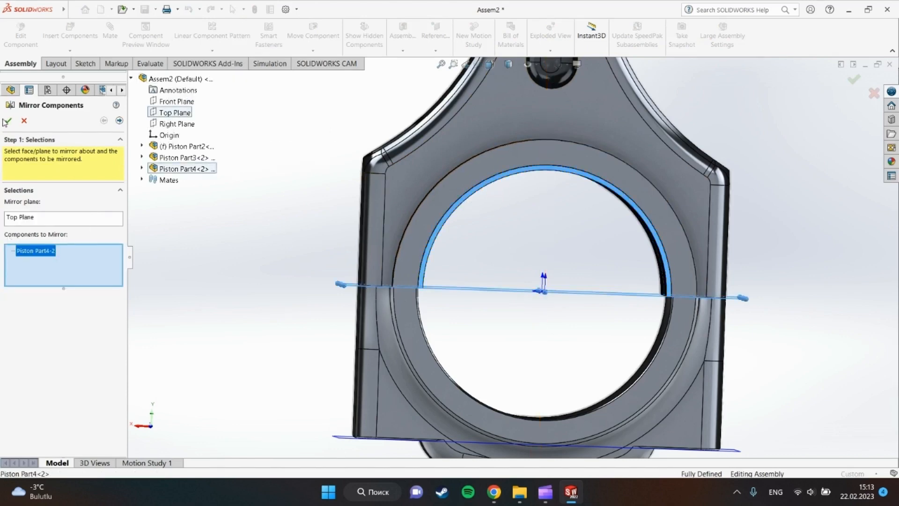
left_click(119, 121)
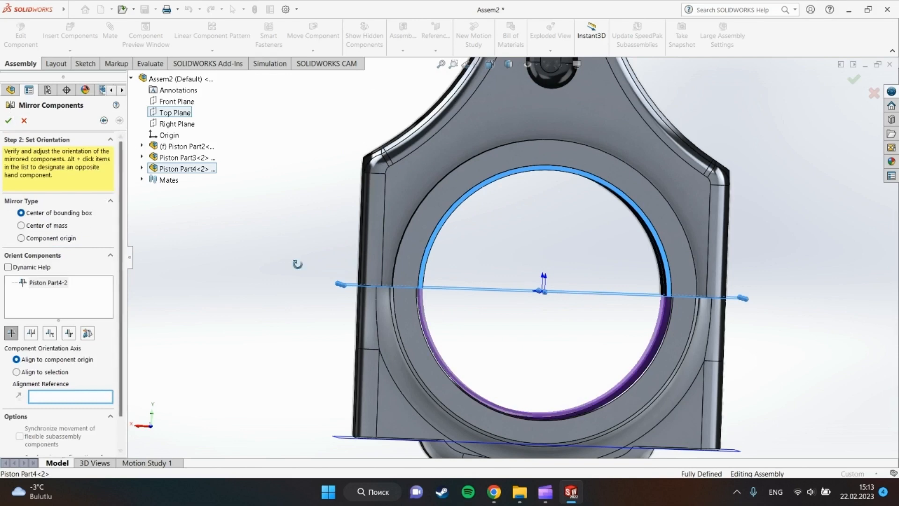
left_click(9, 121)
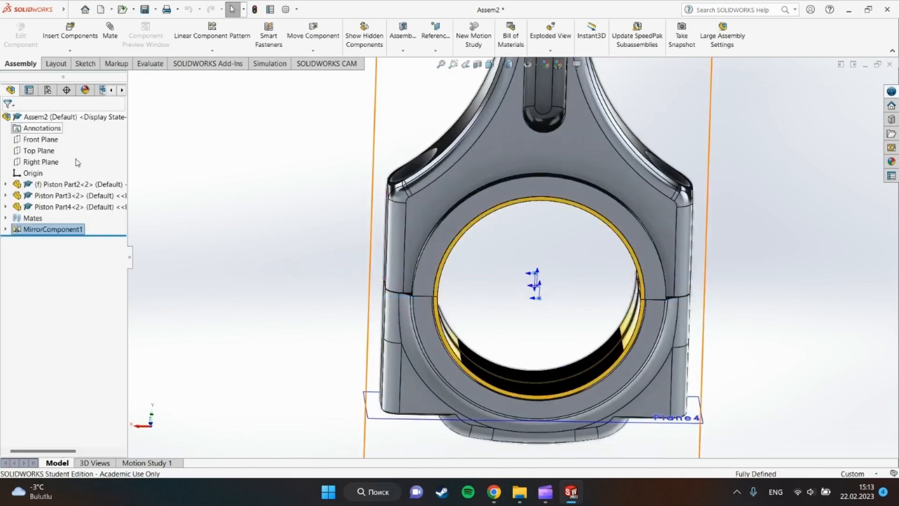
scroll(686, 282, "down", 2)
left_click(568, 375)
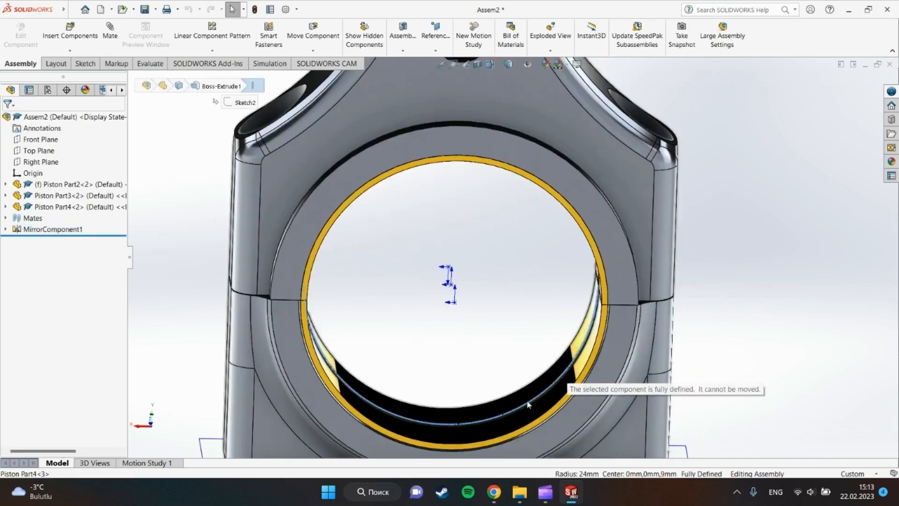
scroll(622, 193, "up", 5)
scroll(580, 180, "down", 1)
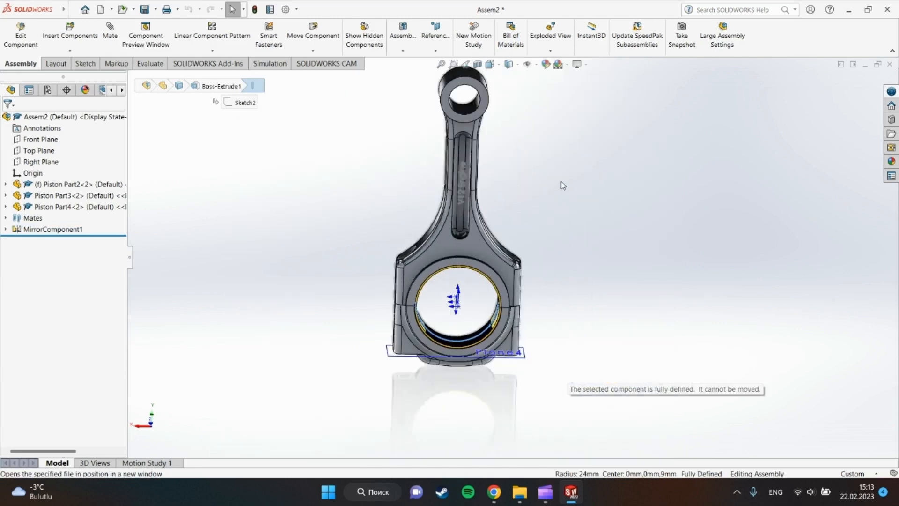
scroll(558, 185, "up", 1)
scroll(549, 197, "down", 1)
left_click(555, 238)
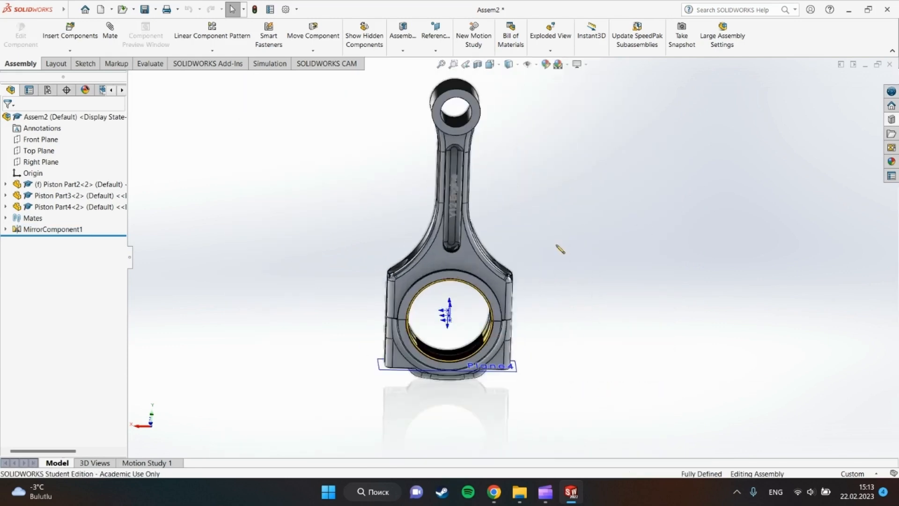
- Open the Design Library, remove the missing 2018 Design Library folder reference, and add in Toolbox
left_click(892, 120)
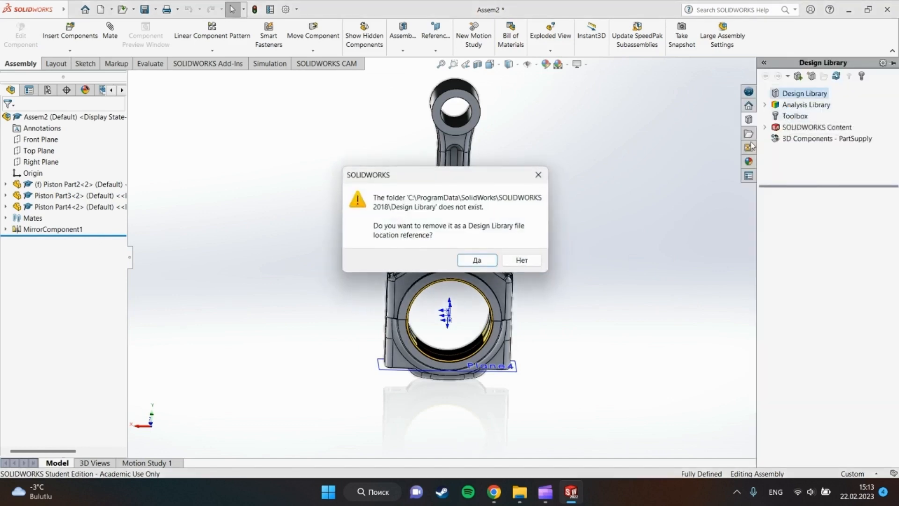
left_click(477, 260)
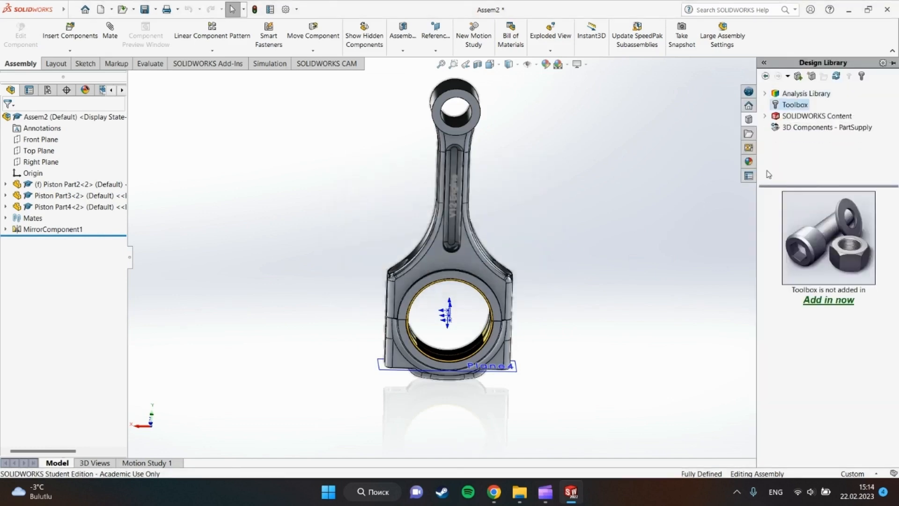
left_click(827, 302)
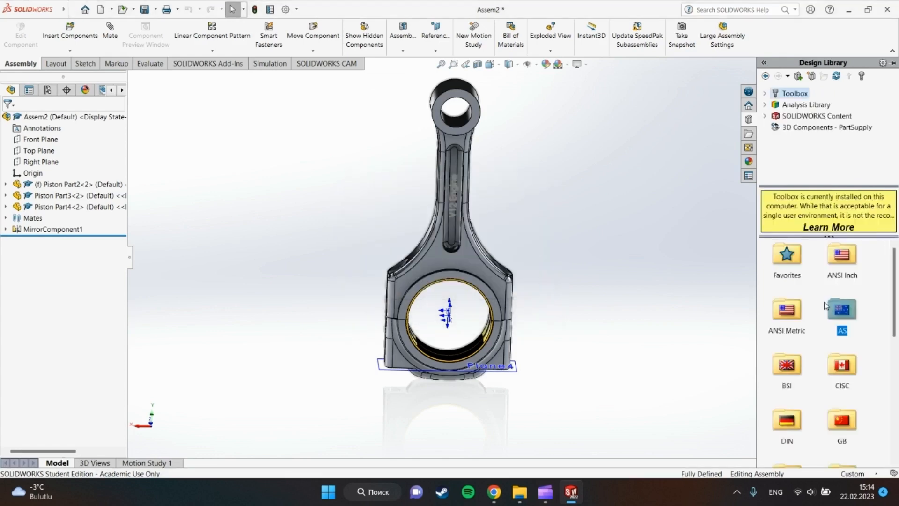
- Browse the Toolbox to the DIN standard's Bolts and Screws category and open Hexagon Socket Head Screws
scroll(817, 280, "down", 3)
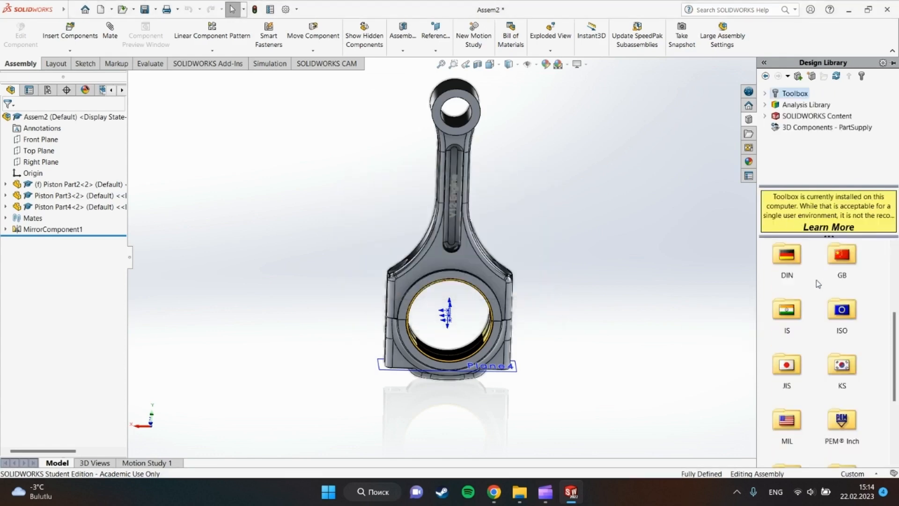
double_click(782, 262)
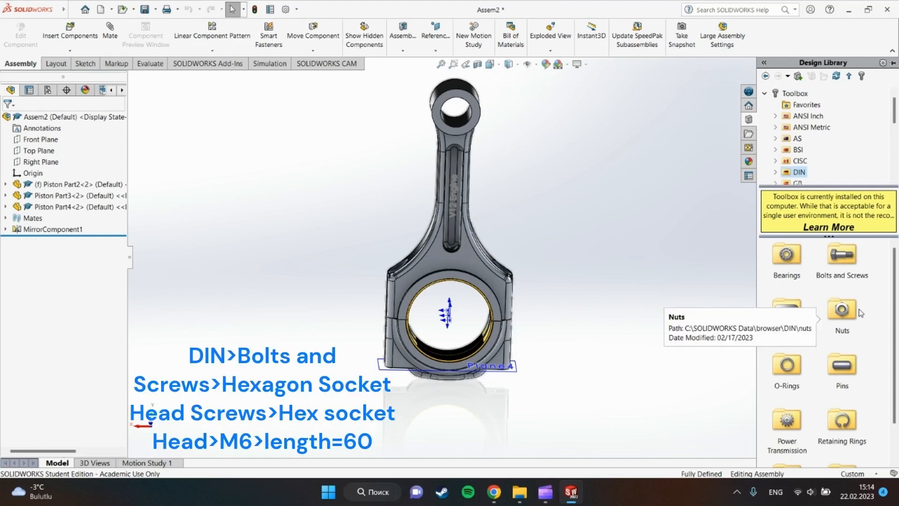
double_click(842, 264)
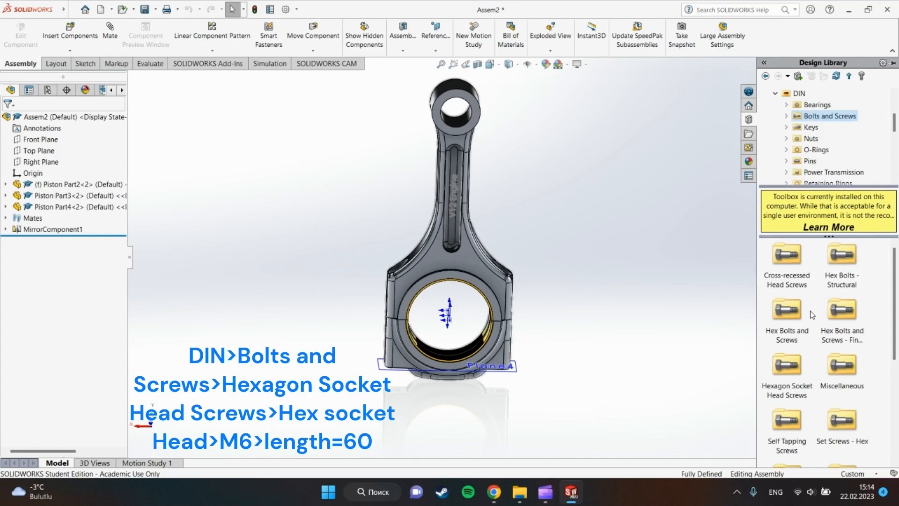
scroll(810, 326, "down", 2)
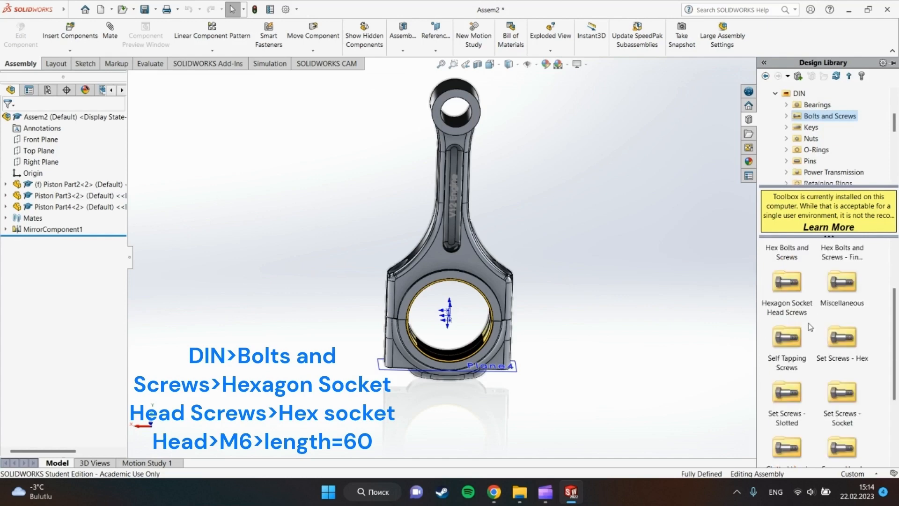
double_click(795, 287)
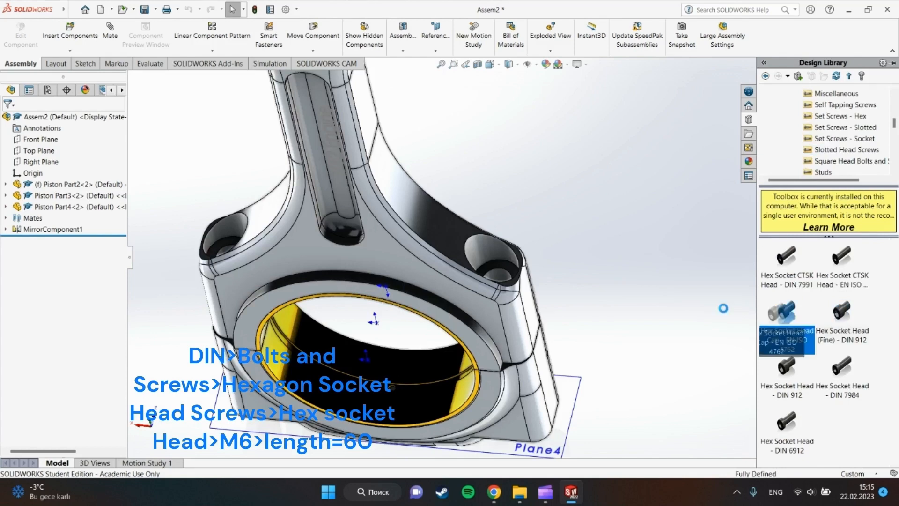
left_click_drag(787, 311, 493, 274)
scroll(434, 273, "up", 3)
scroll(412, 258, "down", 3)
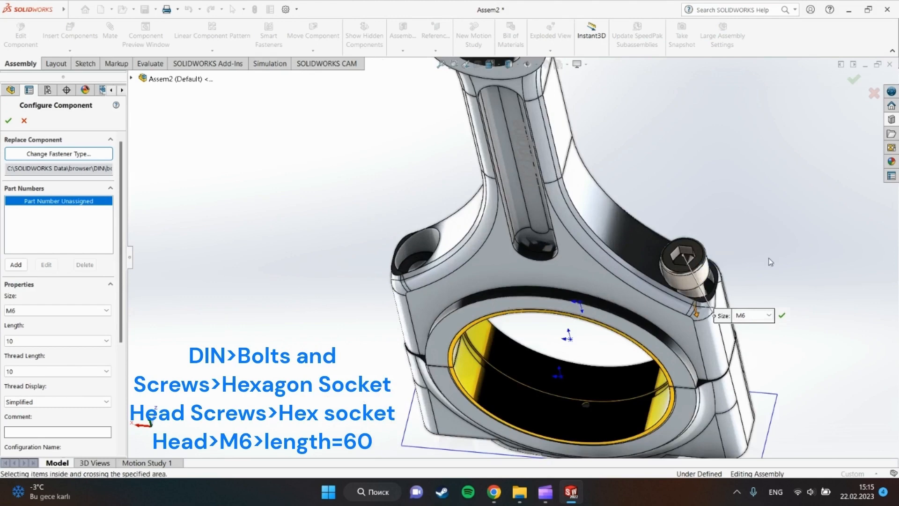
scroll(770, 262, "down", 2)
scroll(711, 254, "down", 2)
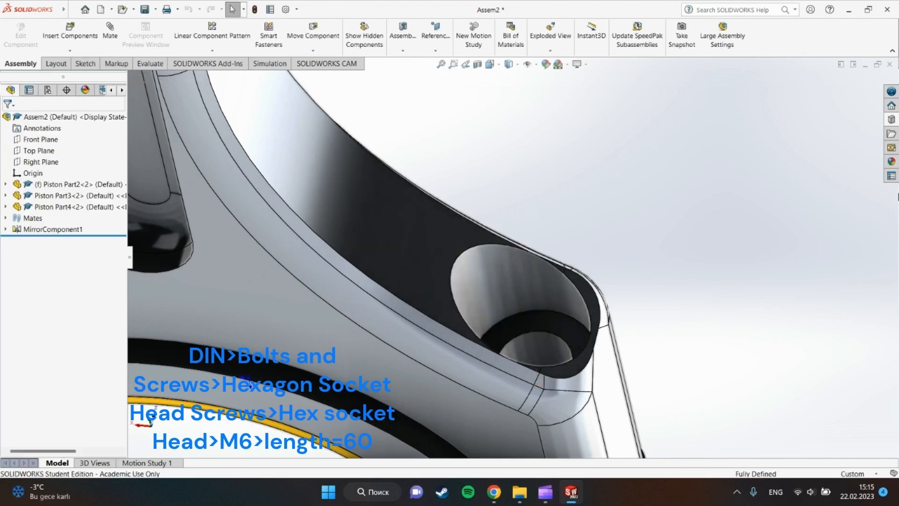
- Insert a Hex Socket Head Cap EN ISO 4762 screw into the rod's counterbored bolt hole, with size M6 and length 60
left_click(890, 133)
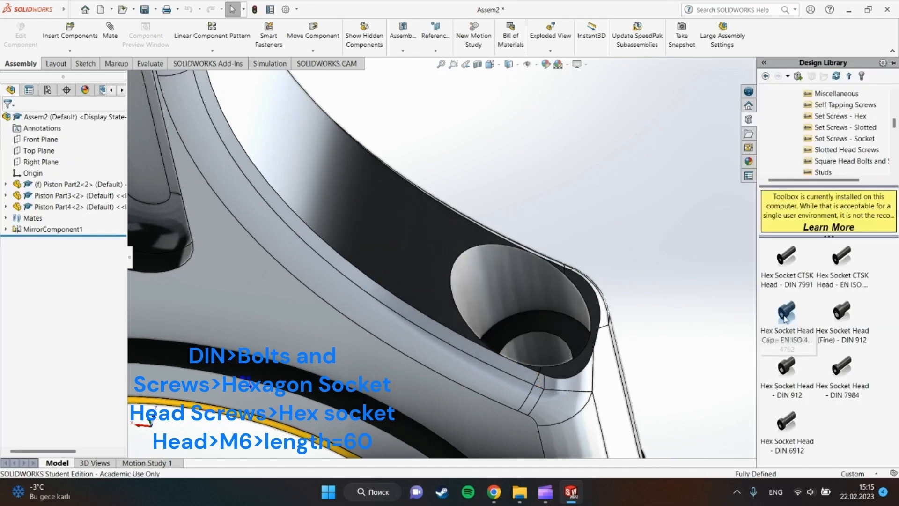
left_click_drag(786, 315, 534, 332)
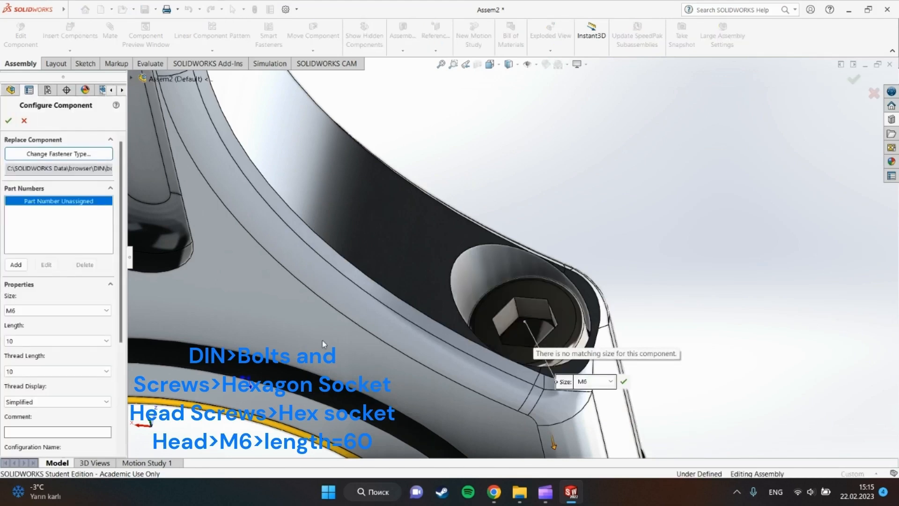
left_click(37, 345)
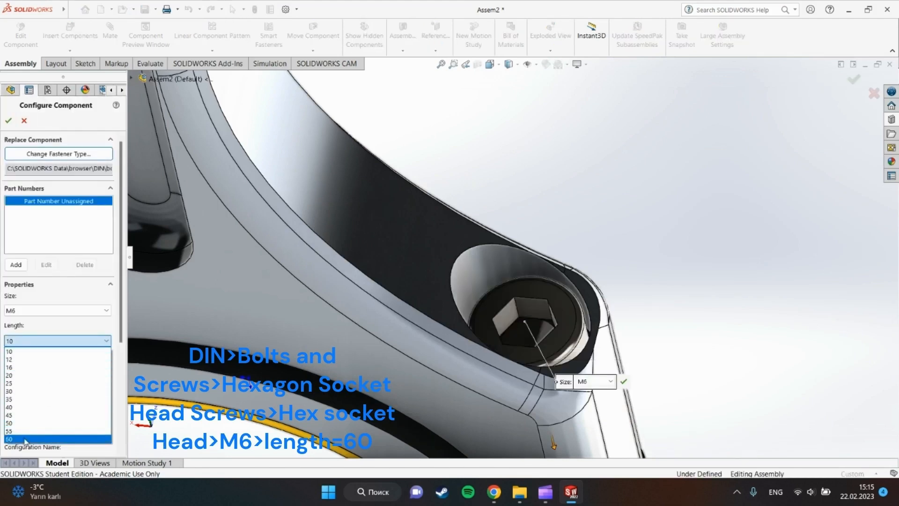
left_click(69, 429)
scroll(701, 356, "up", 7)
middle_click_drag(558, 362, 567, 293)
scroll(325, 267, "up", 3)
scroll(325, 267, "down", 4)
scroll(632, 270, "down", 2)
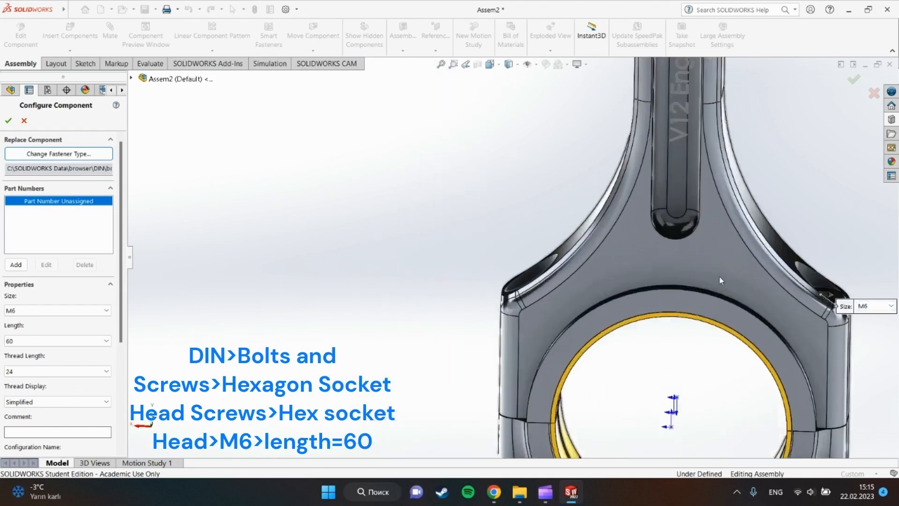
scroll(720, 280, "up", 1)
middle_click_drag(413, 233, 486, 254)
scroll(491, 192, "down", 4)
scroll(633, 266, "up", 1)
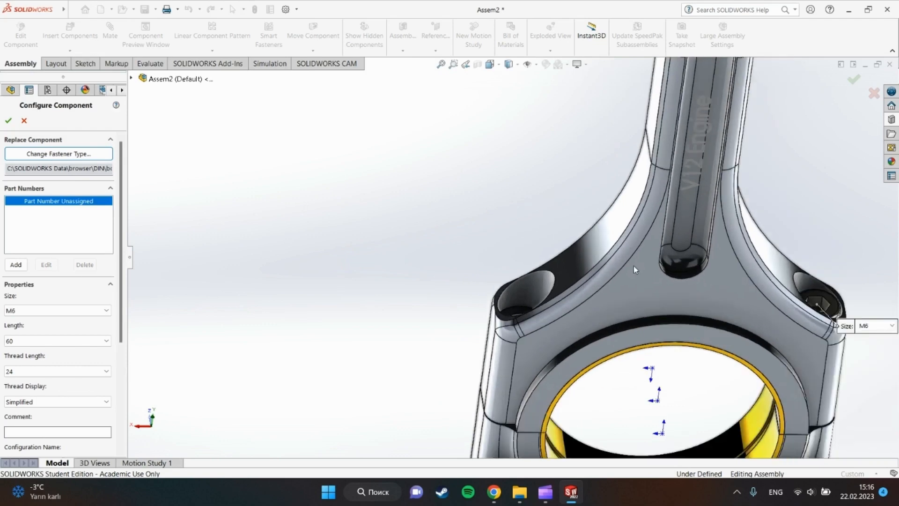
left_click(8, 121)
- Place a second copy of the M6x60 cap screw in the opposite bolt hole and finish inserting components
scroll(525, 309, "down", 3)
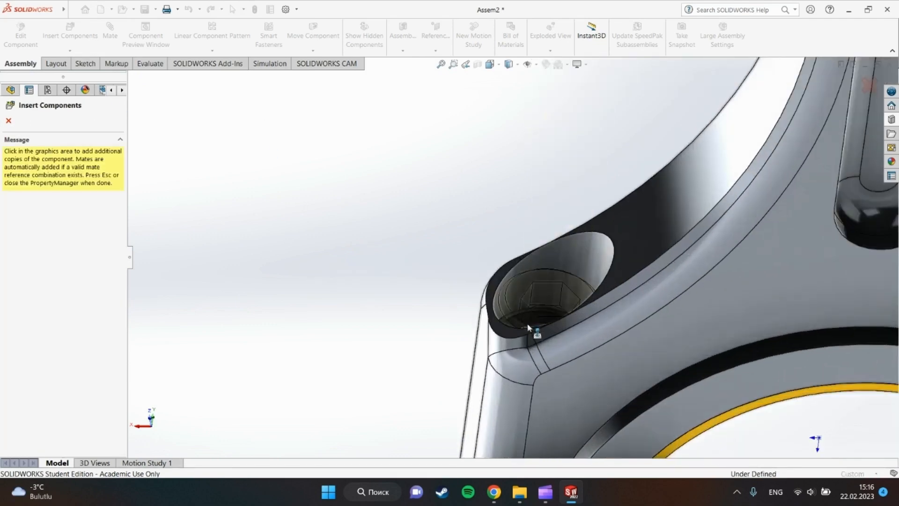
scroll(529, 328, "up", 5)
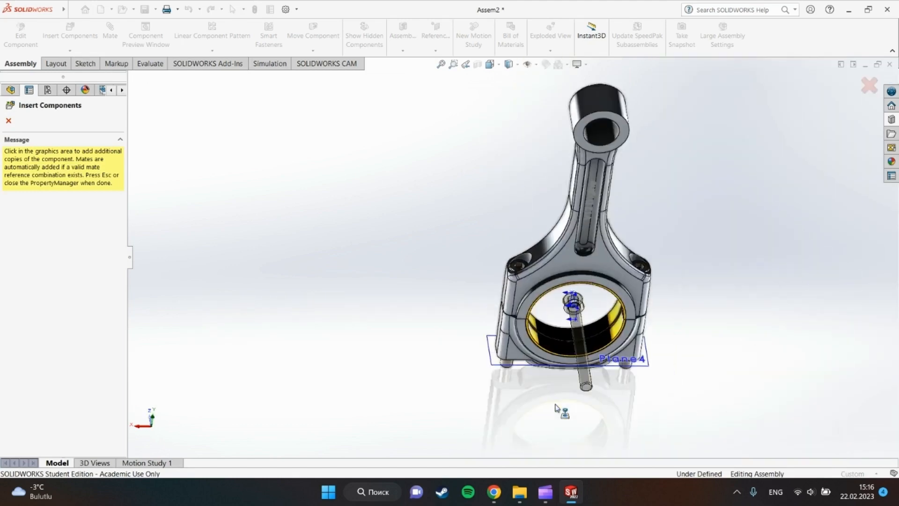
left_click(8, 121)
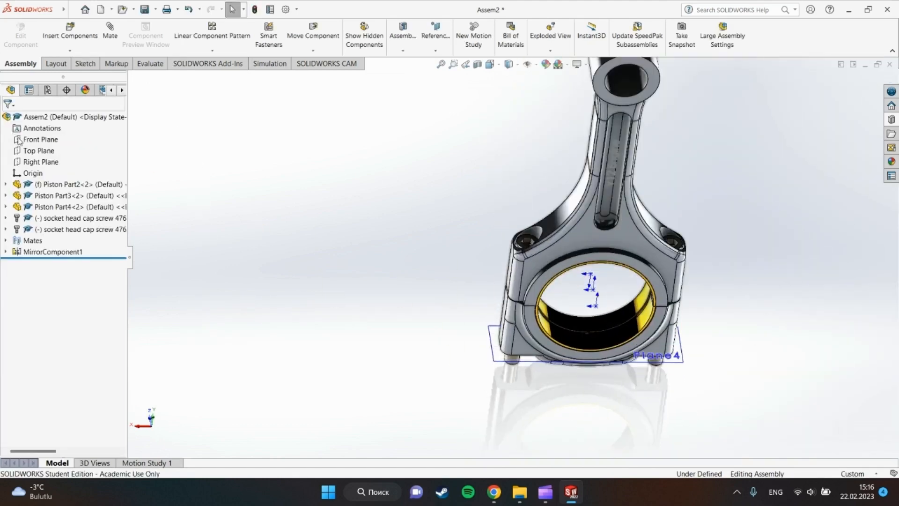
- Hide Plane4 and the origin markers in the graphics view
middle_click_drag(694, 299, 613, 137)
scroll(466, 364, "up", 4)
scroll(465, 365, "down", 4)
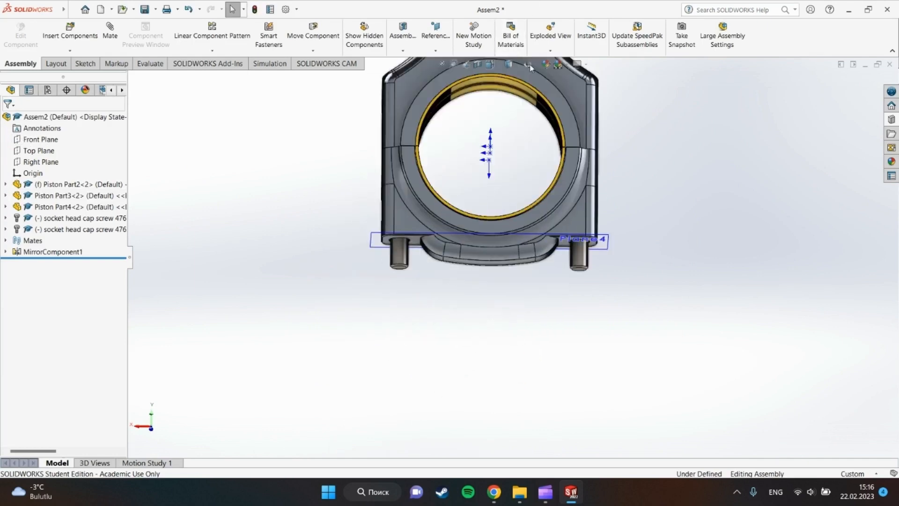
scroll(483, 134, "up", 2)
scroll(576, 313, "down", 5)
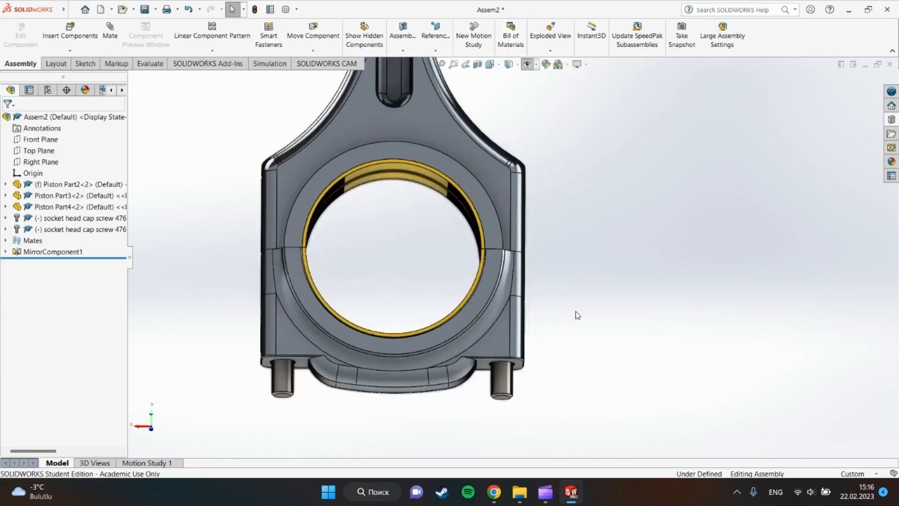
- Browse the Toolbox to the DIN standard's Nuts category and open the first Hex Nuts - Prevailing Torque folder
middle_click_drag(416, 310, 366, 225)
left_click(891, 106)
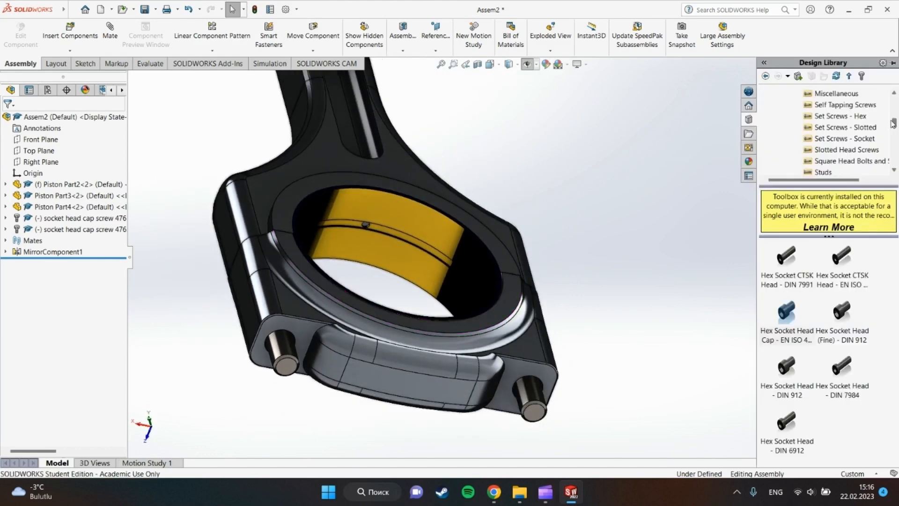
scroll(844, 140, "up", 4)
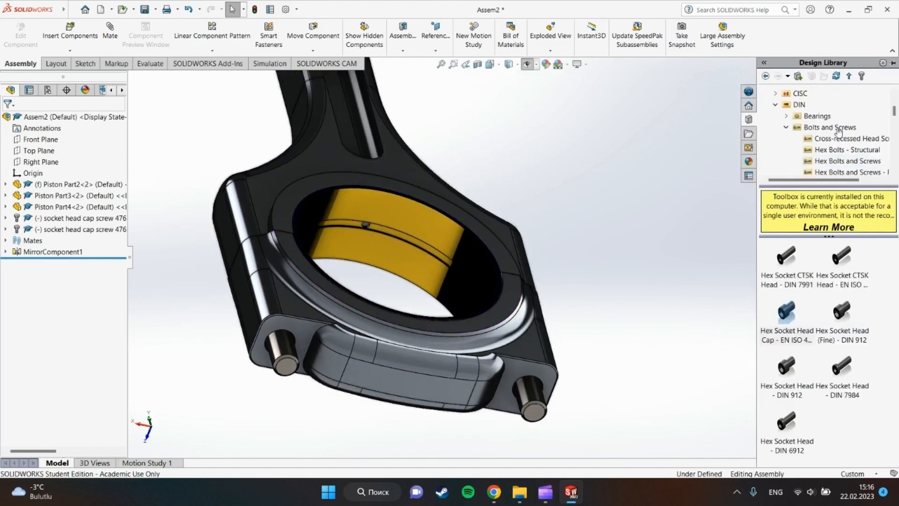
left_click(788, 128)
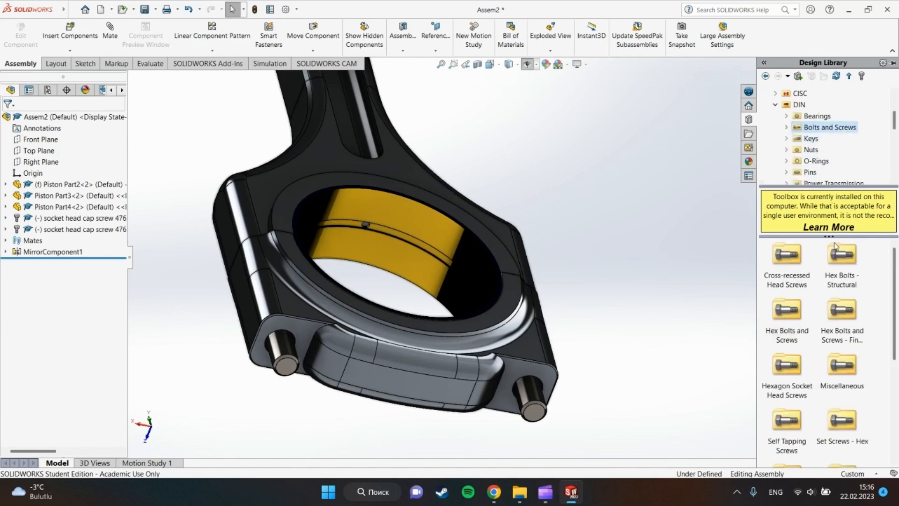
scroll(820, 299, "down", 4)
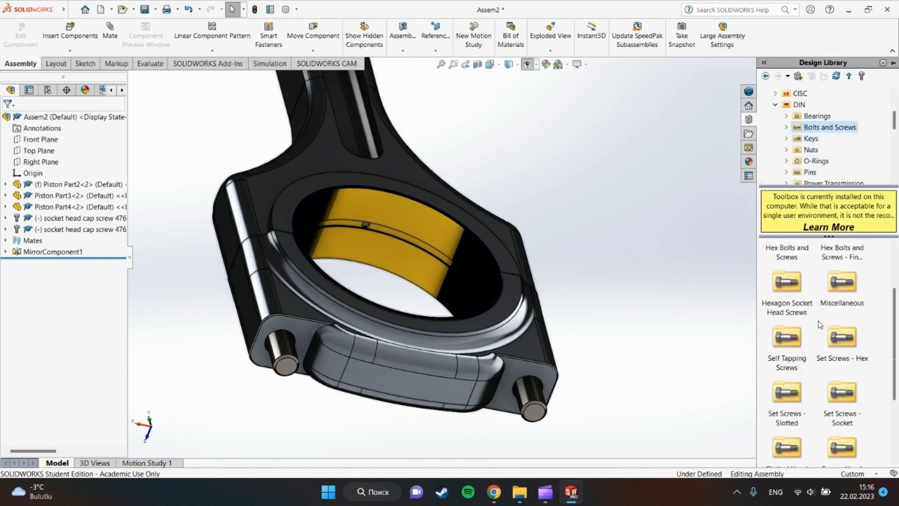
left_click(791, 108)
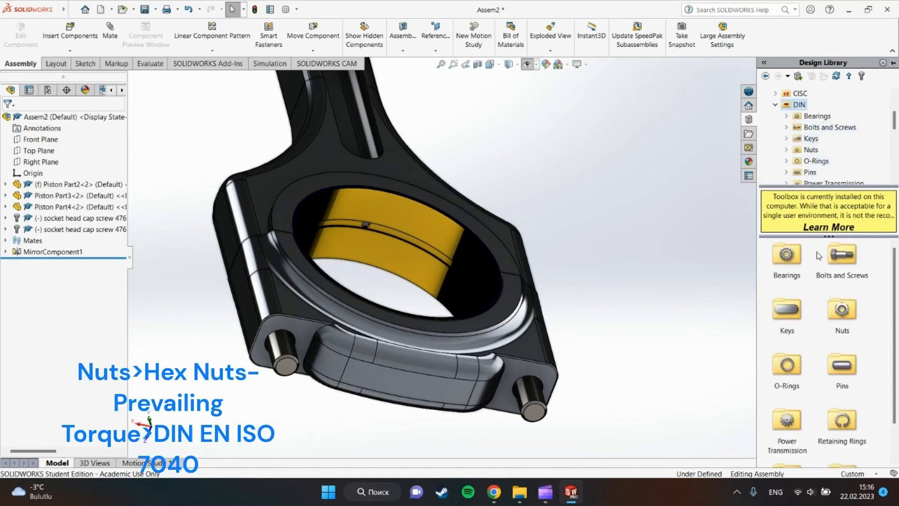
double_click(842, 312)
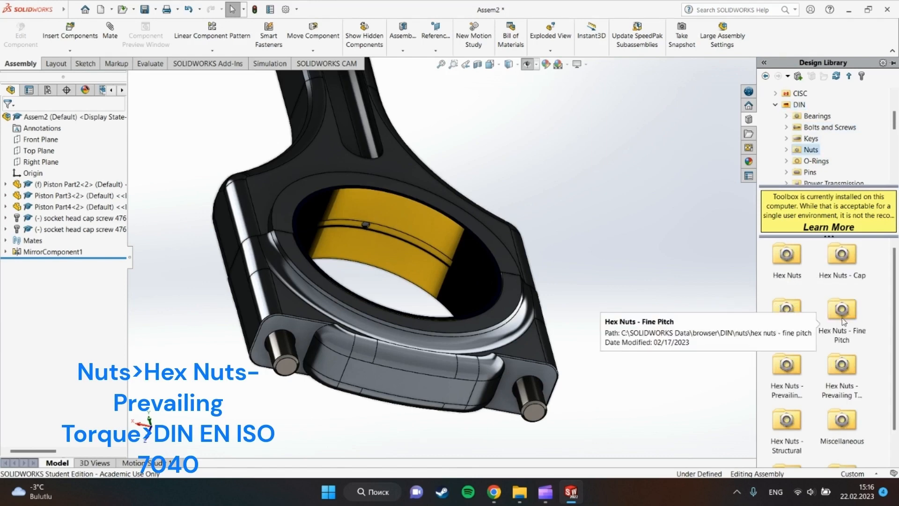
double_click(787, 366)
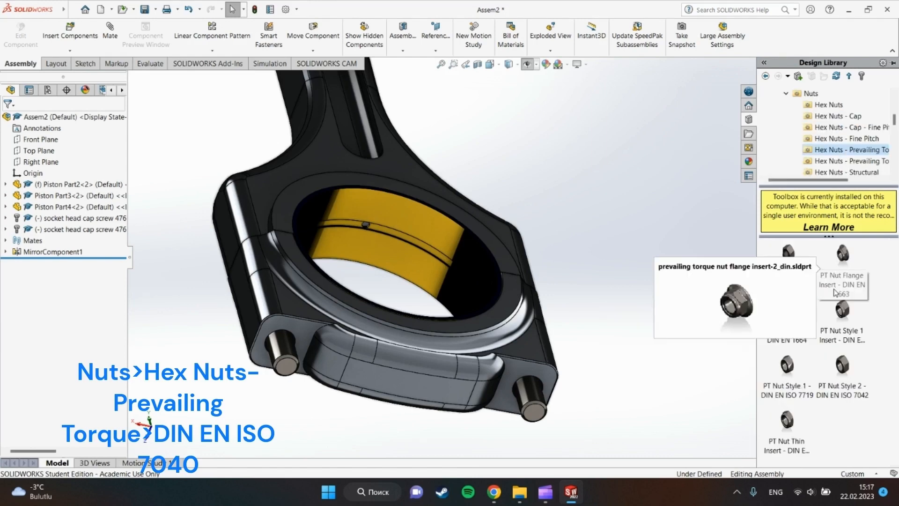
- Insert M6 PT Nut Style 1 Insert nuts, DIN EN ISO 7040, on both protruding screw ends and finish inserting
left_click(843, 311)
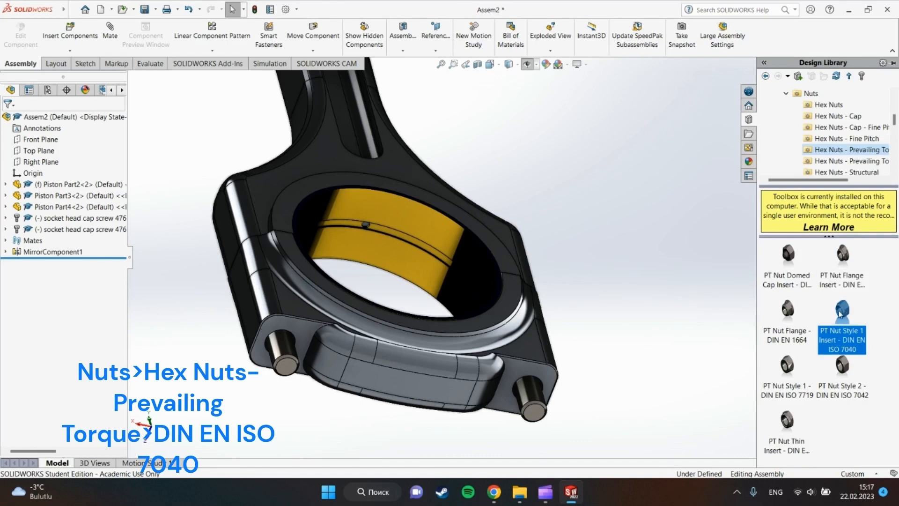
left_click_drag(841, 314, 528, 394)
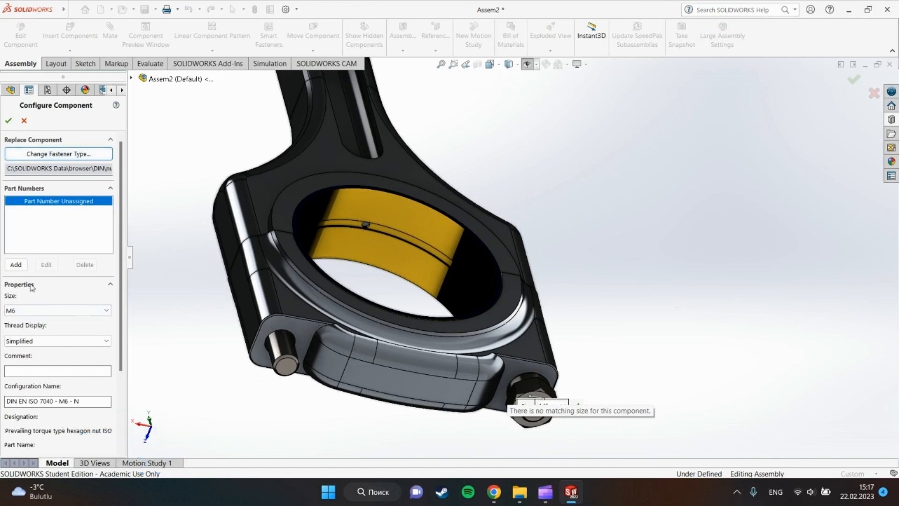
left_click(10, 122)
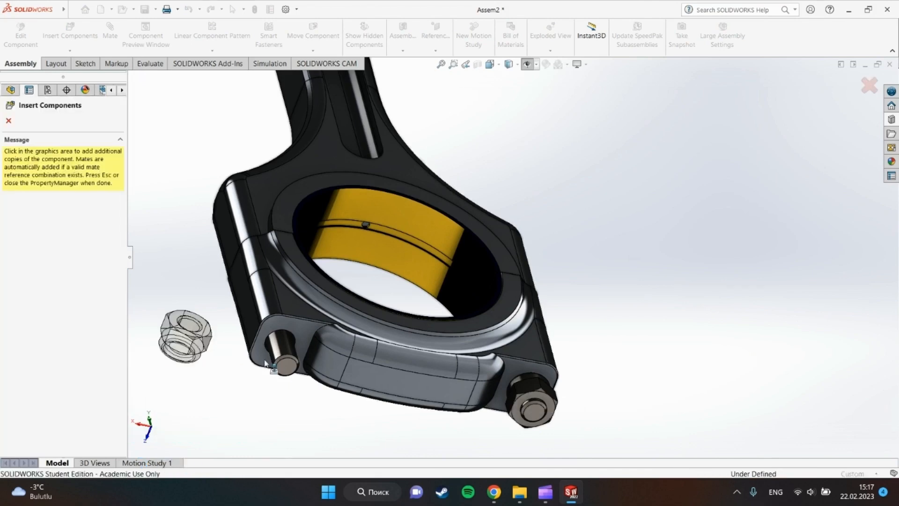
scroll(280, 345, "down", 2)
scroll(280, 344, "down", 5)
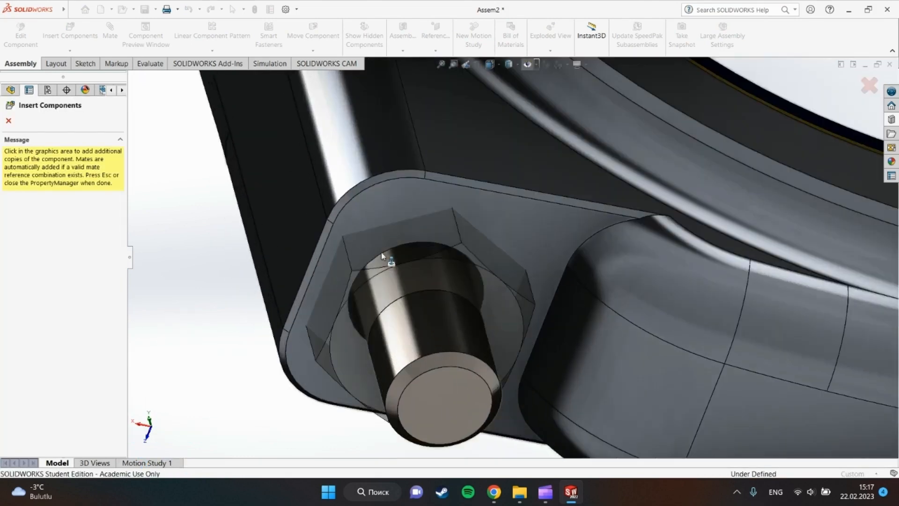
scroll(717, 319, "up", 6)
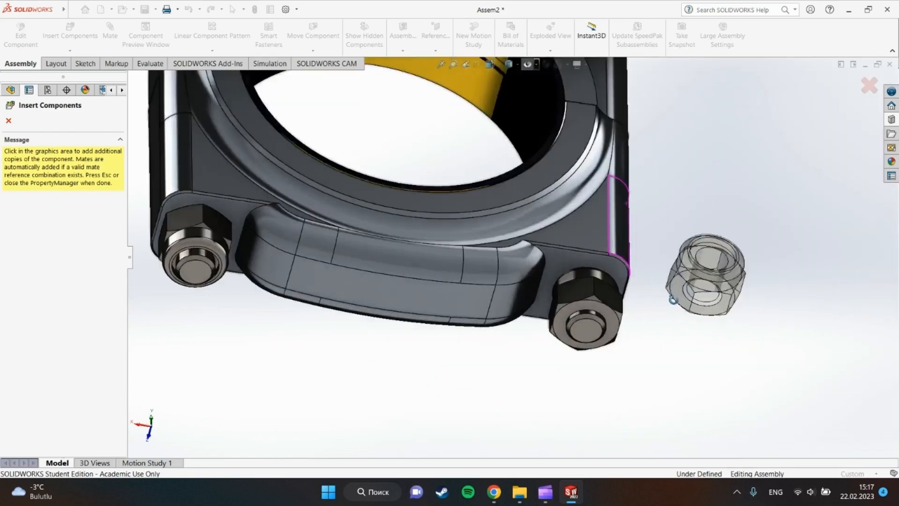
middle_click_drag(673, 300, 677, 374)
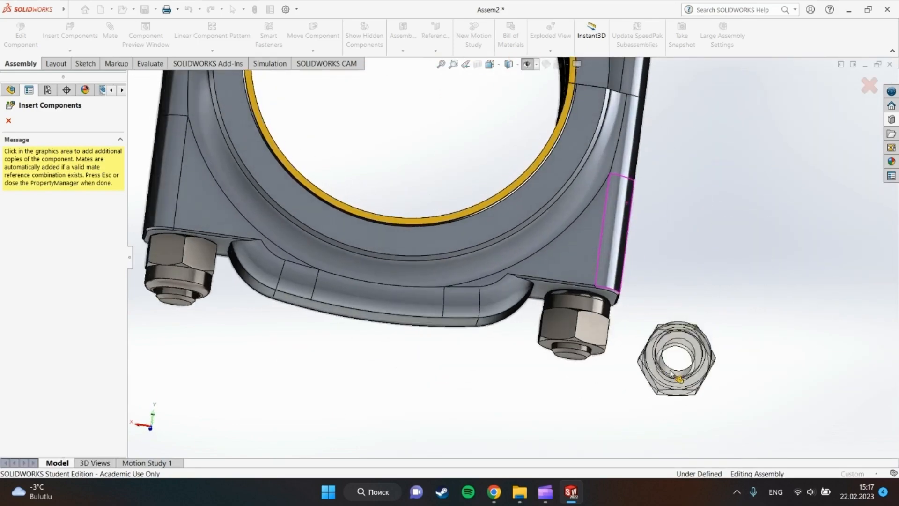
left_click(11, 120)
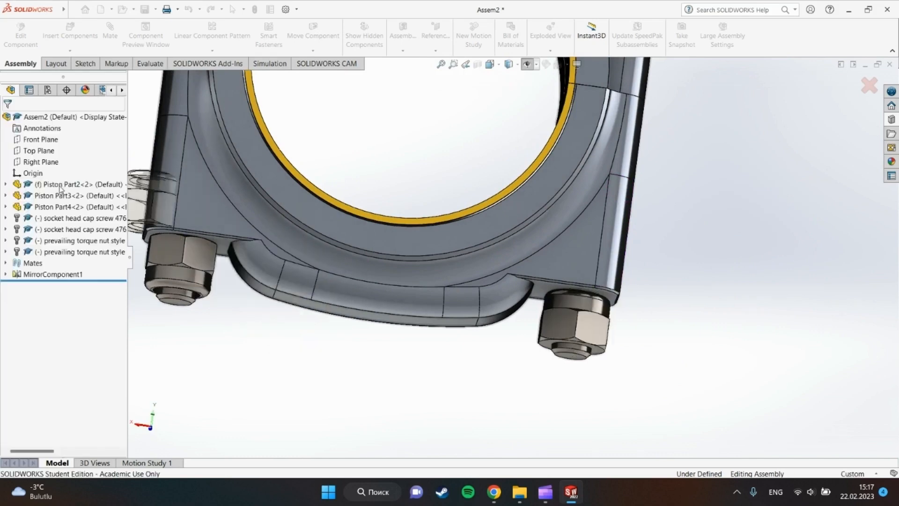
- Delete the nut that sits the wrong way round on its screw, together with its dependent concentric mate
left_click(592, 327)
right_click(593, 328)
left_click(646, 355)
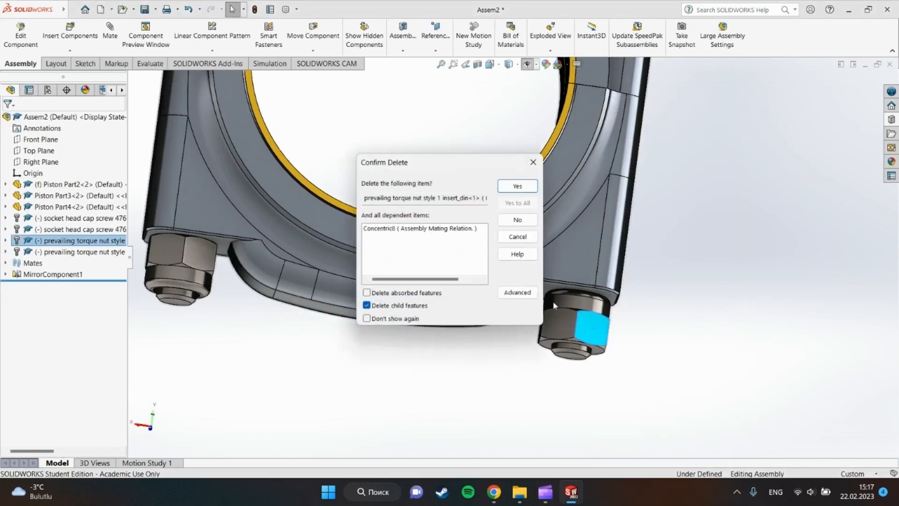
left_click(517, 186)
- Insert a new M6 DIN EN ISO 7040 nut on the bare screw end, with its hexagonal side against the rod cap
left_click(891, 120)
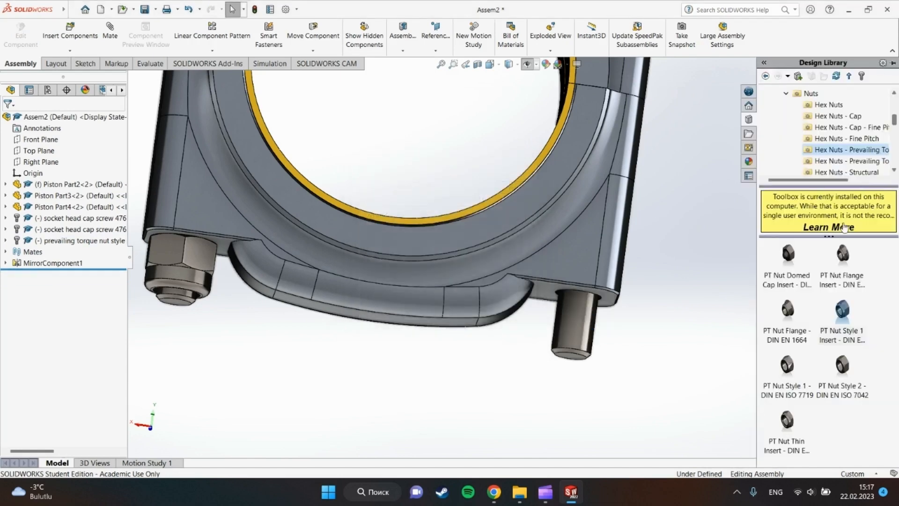
left_click_drag(840, 318, 593, 294)
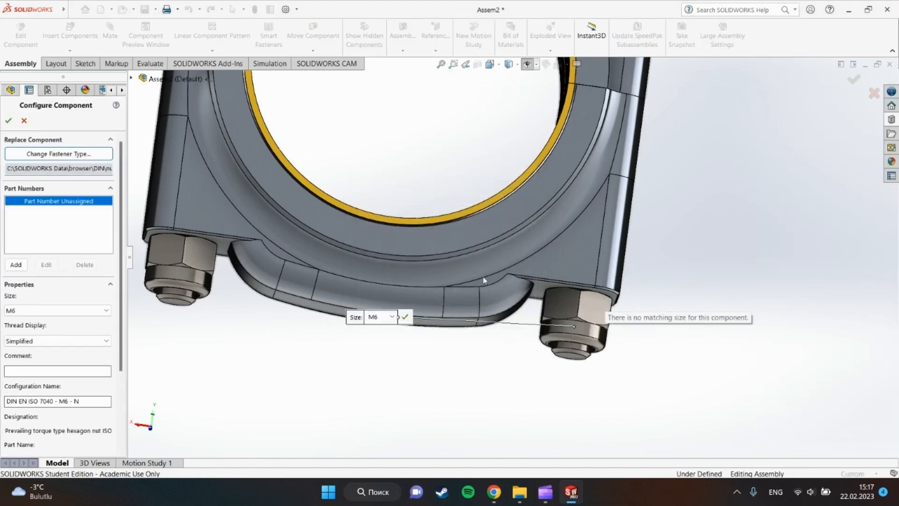
scroll(800, 134, "up", 3)
left_click(854, 81)
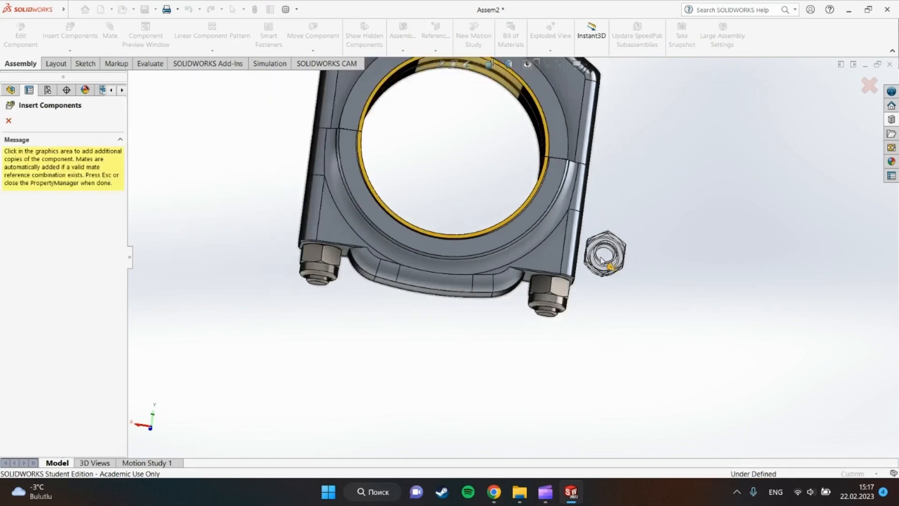
left_click(8, 121)
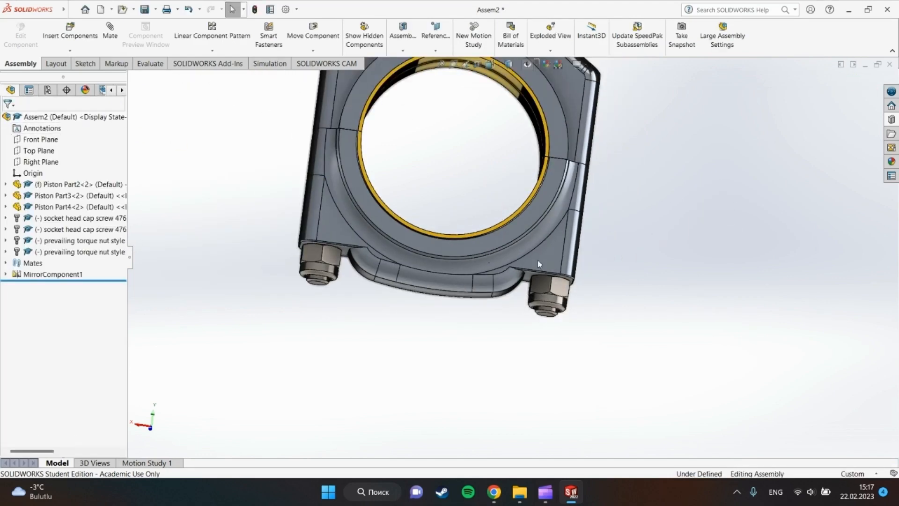
scroll(543, 210, "up", 5)
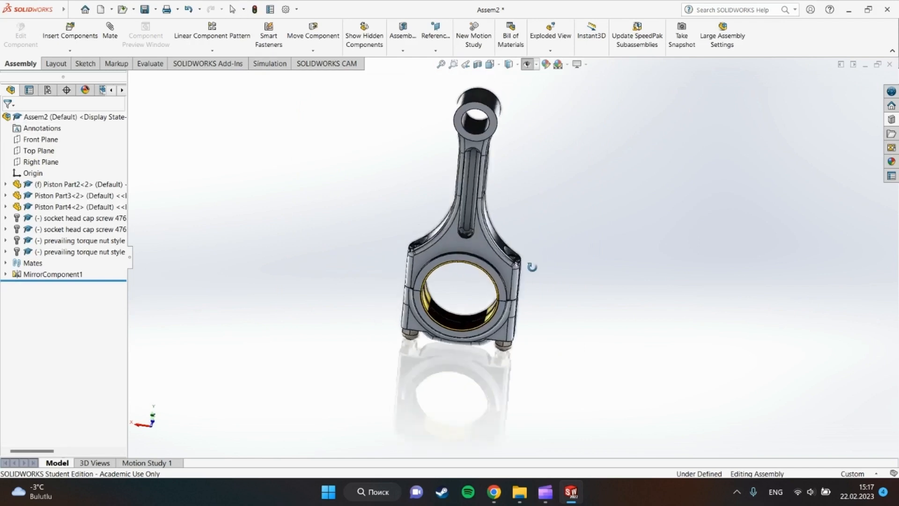